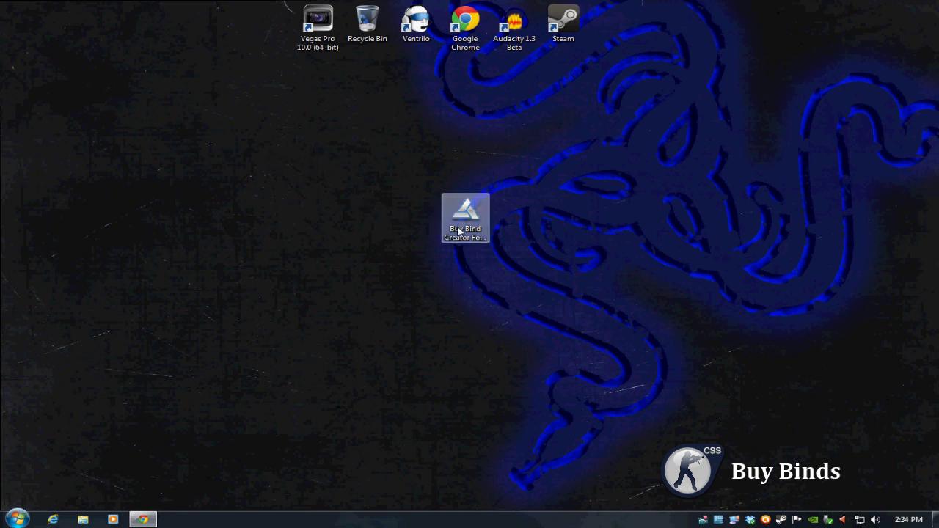
Open Local Disk (C:) from the Start menu's Computer entry and enter Program Files (x86).
click(317, 133)
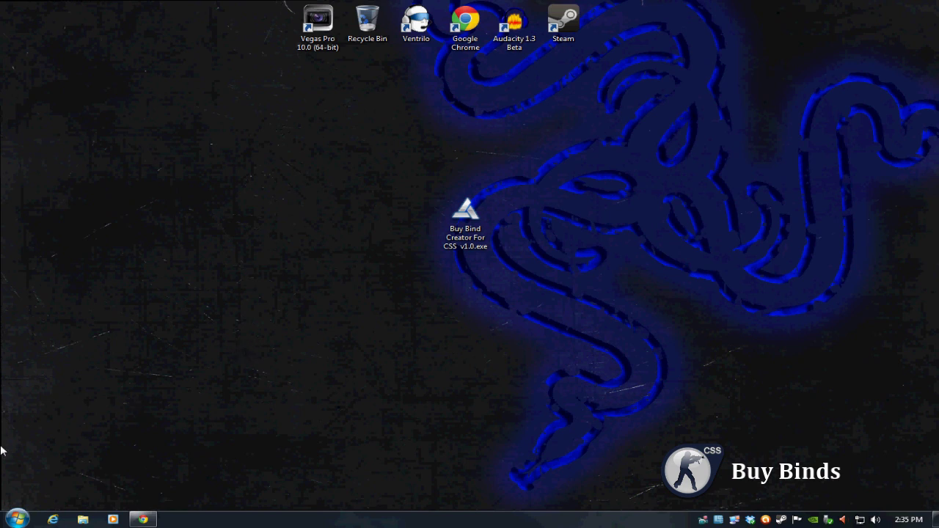
click(15, 520)
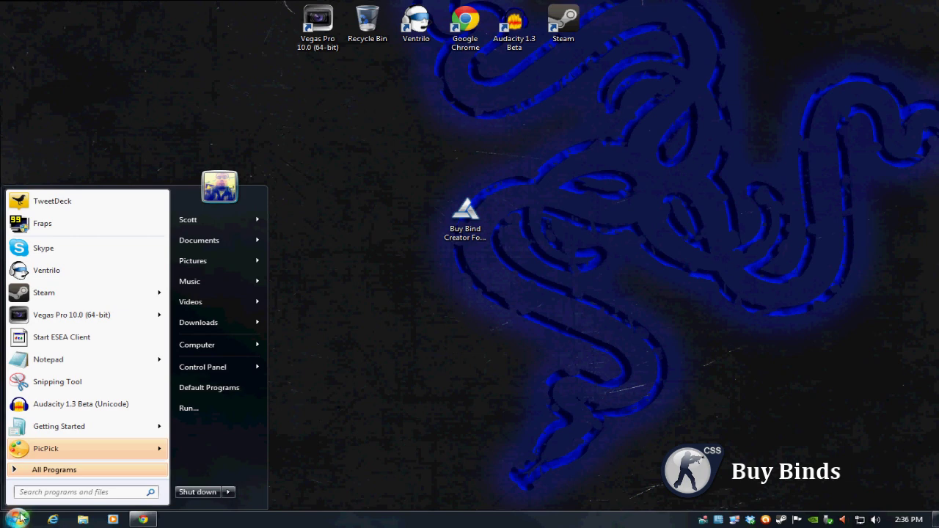
mouse_move(200, 349)
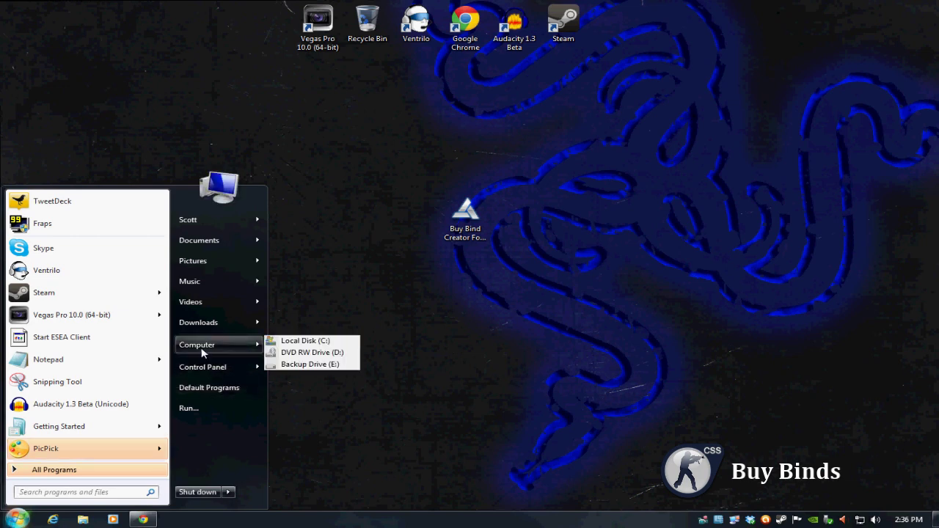
click(305, 341)
drag(414, 67, 374, 79)
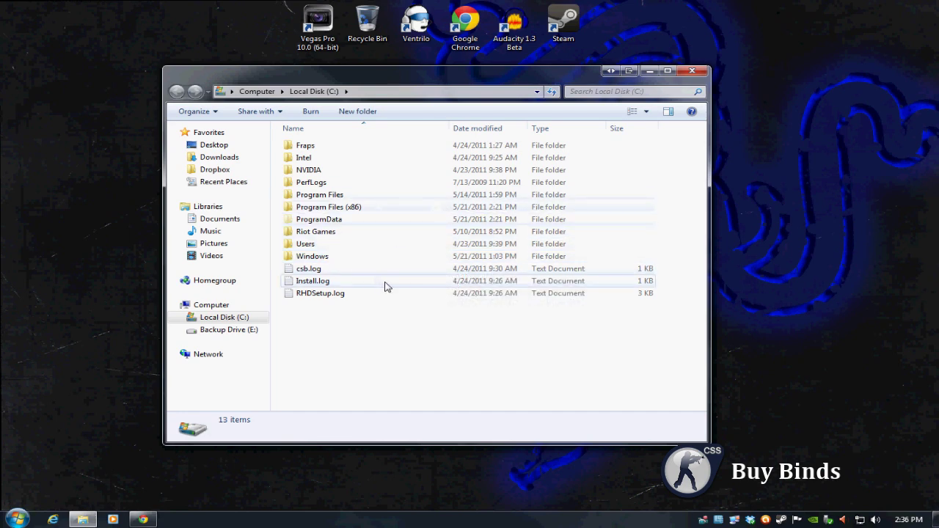
double_click(422, 209)
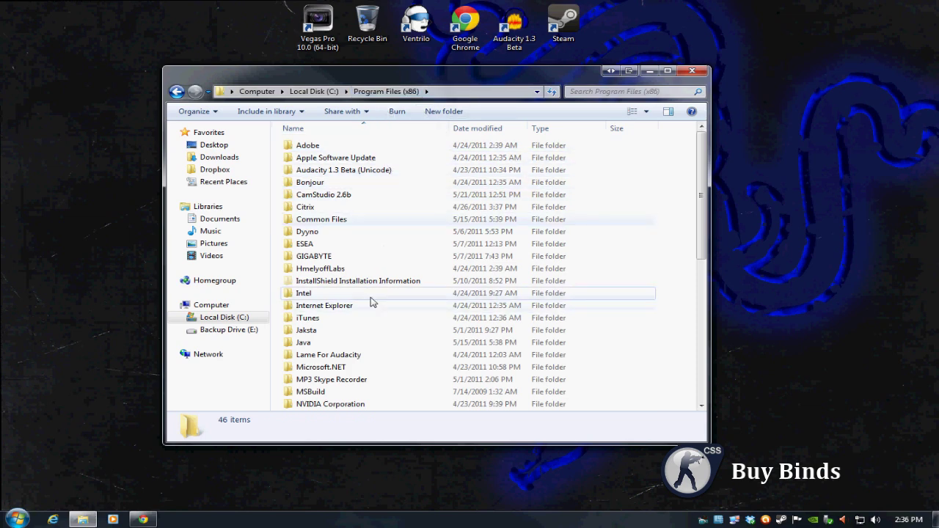
Navigate Steam > steamapps > account folder > counter-strike source > cstrike.
scroll(373, 305, down, 4)
double_click(323, 393)
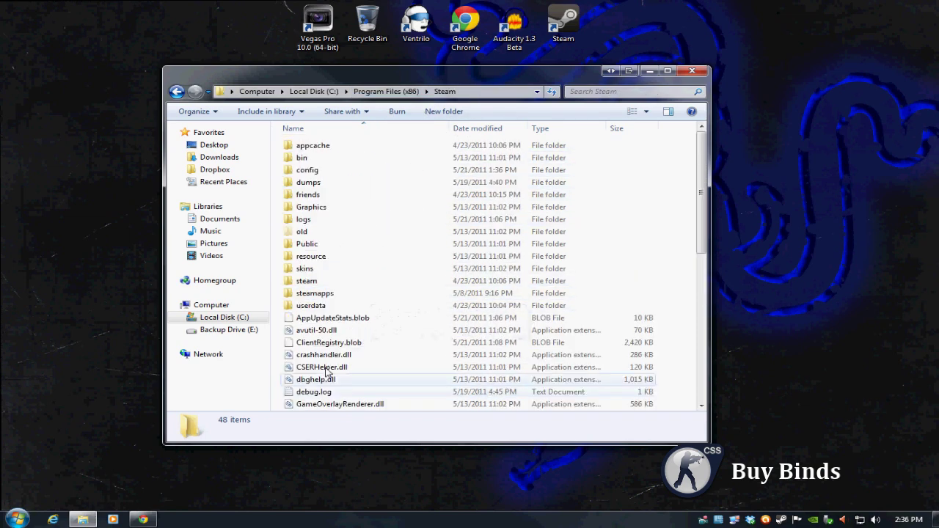
double_click(344, 294)
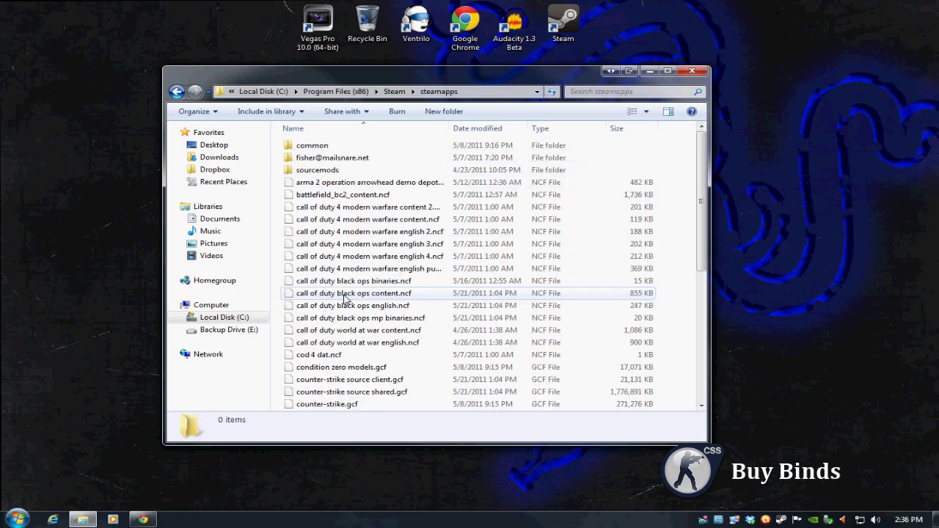
click(369, 160)
double_click(369, 160)
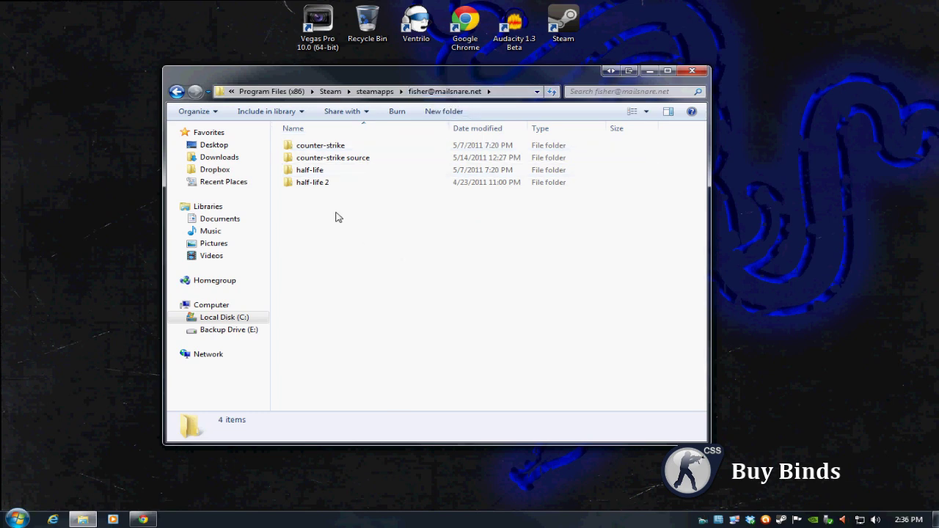
double_click(340, 163)
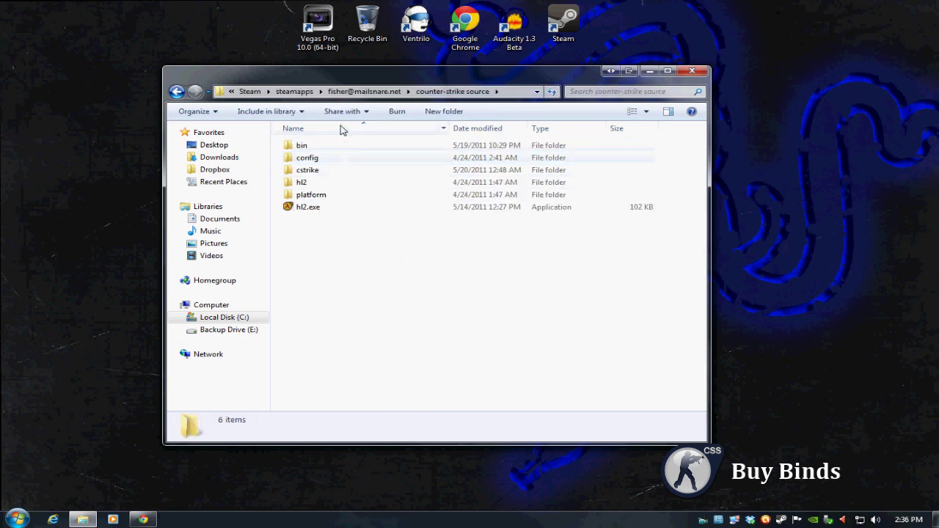
double_click(330, 171)
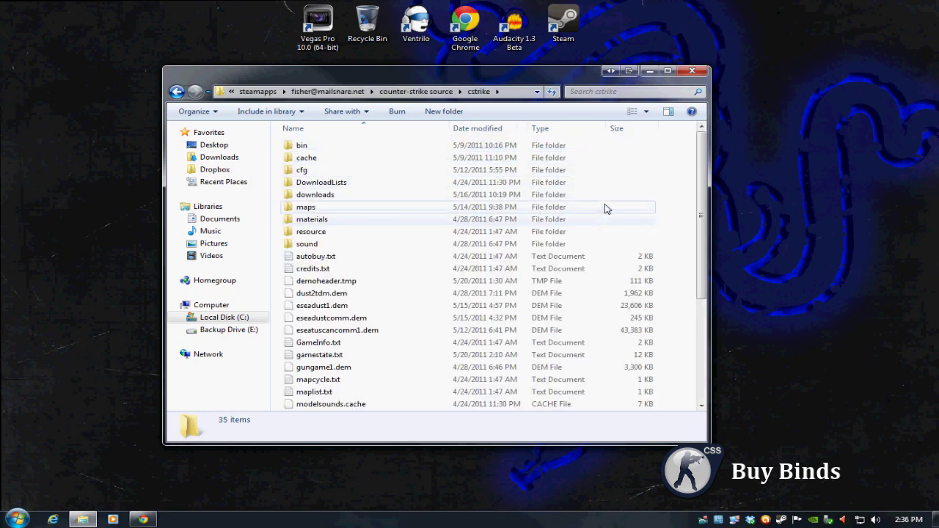
Look inside the maps and sound folders, return to cstrike and select cfg.
mouse_move(704, 160)
mouse_down()
mouse_move(705, 193)
mouse_move(705, 159)
mouse_up()
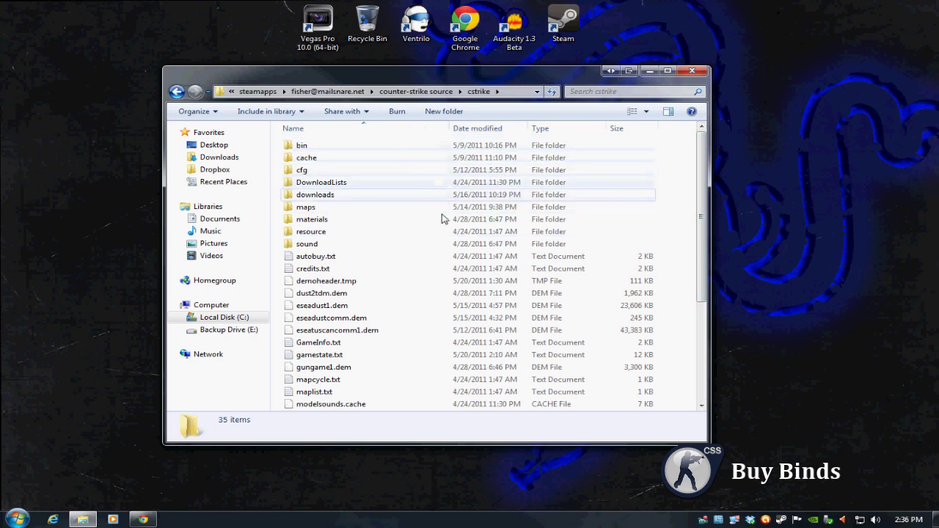
double_click(335, 210)
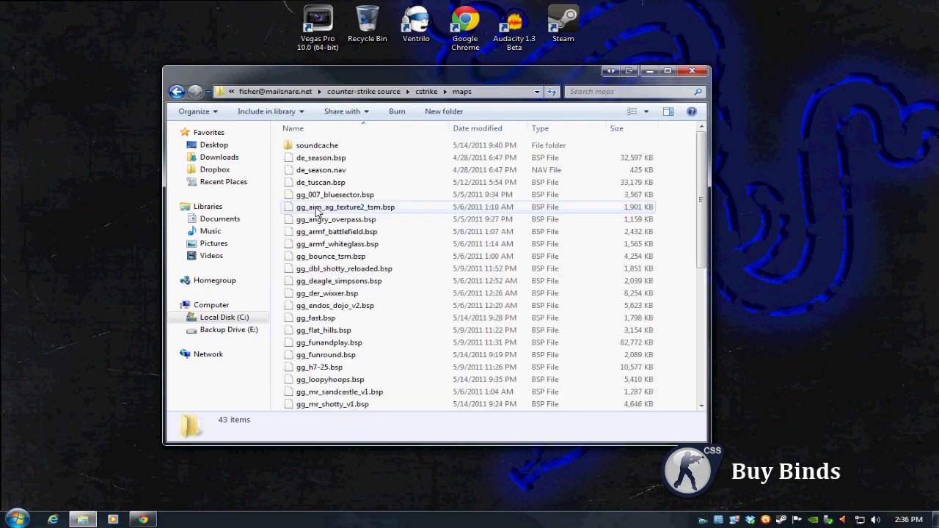
scroll(572, 147, down, 7)
scroll(572, 147, up, 7)
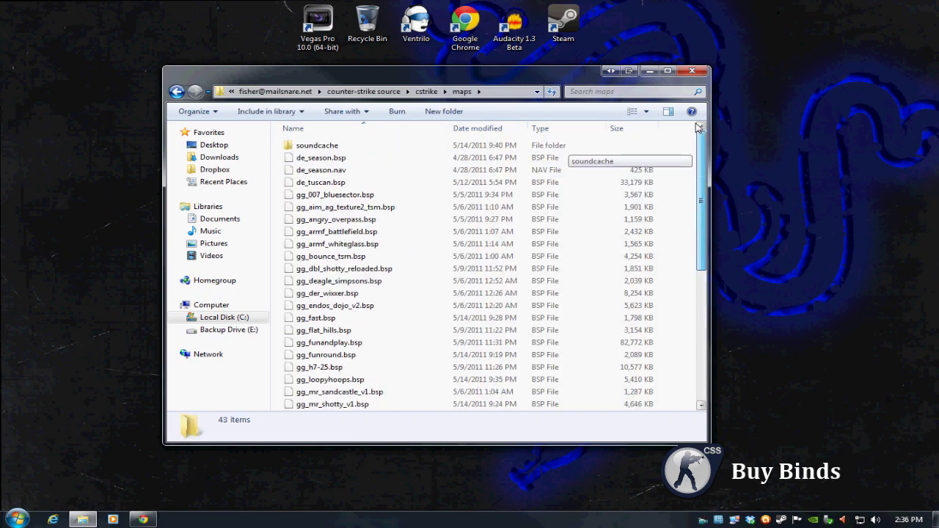
click(176, 92)
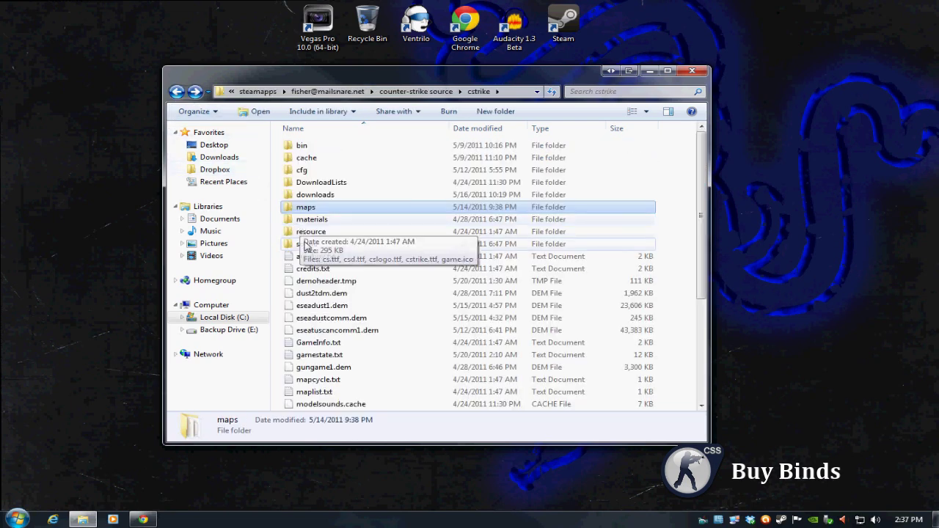
double_click(306, 243)
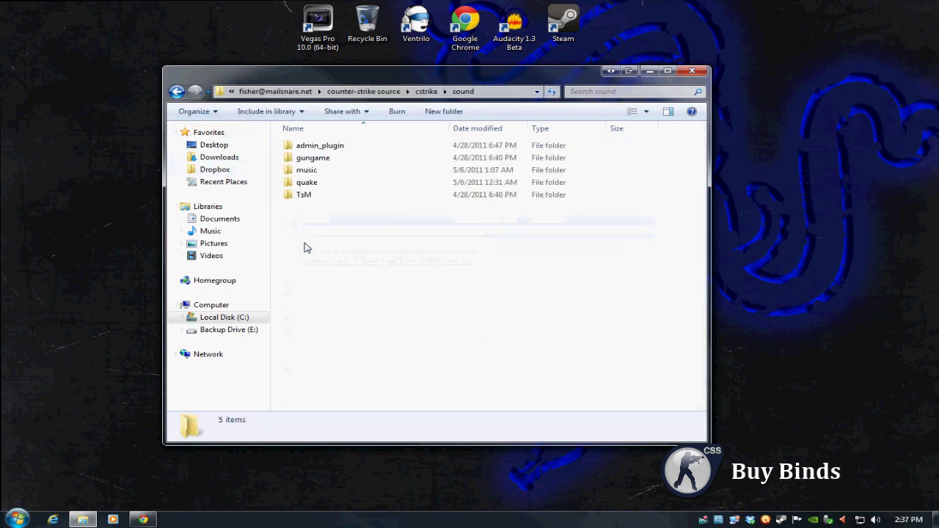
click(176, 92)
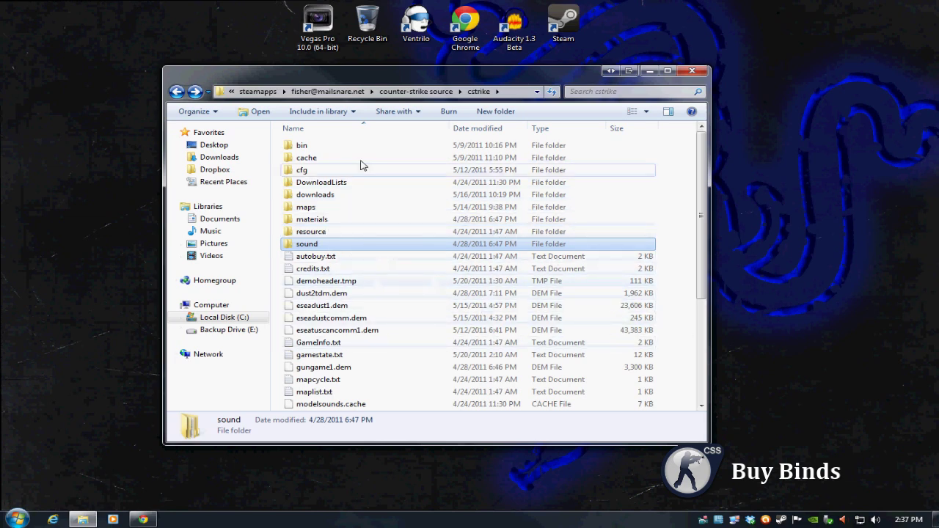
click(311, 171)
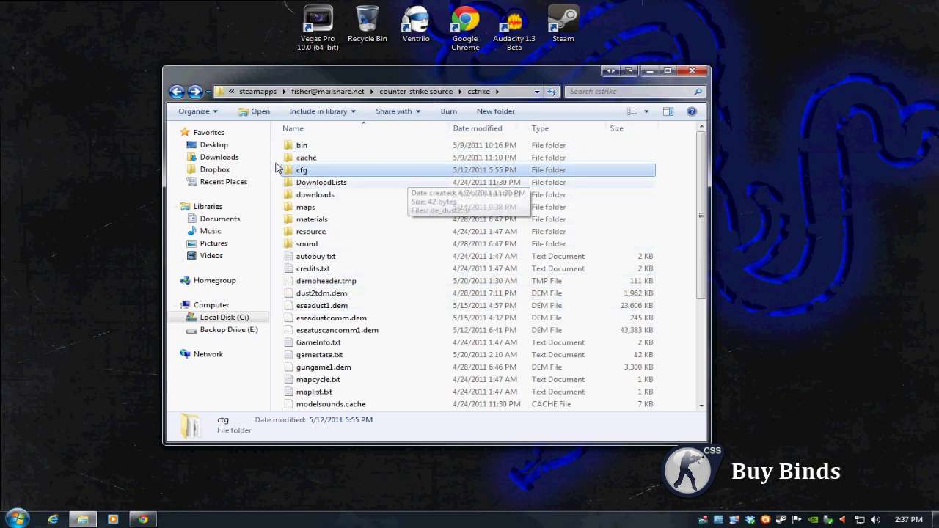
click(212, 115)
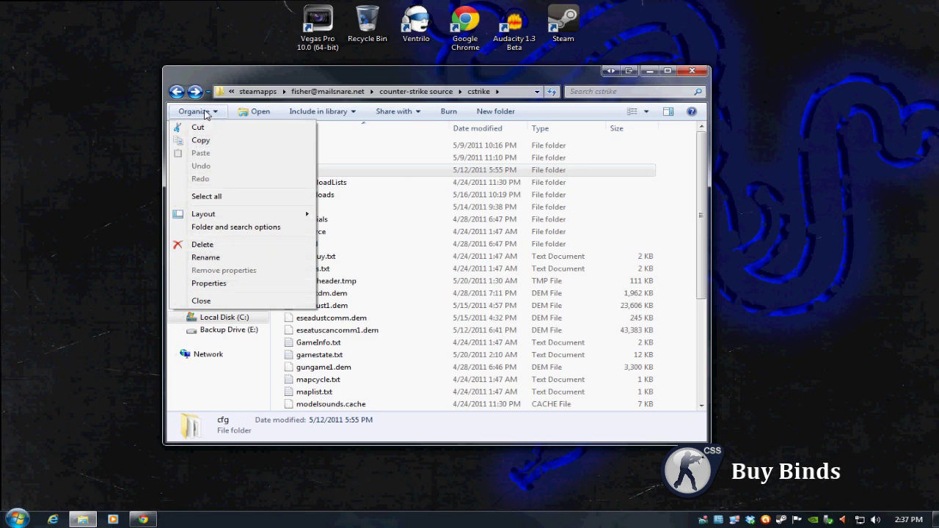
click(266, 230)
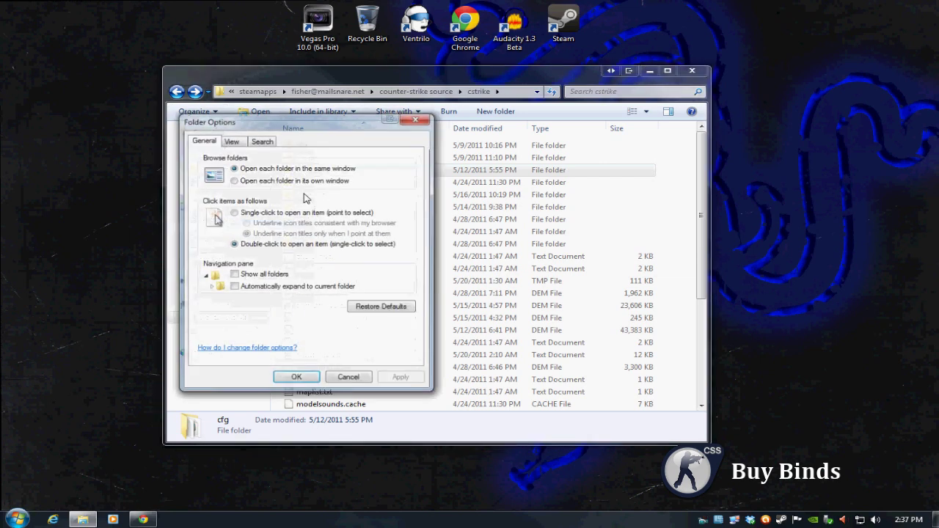
drag(301, 121, 390, 110)
click(323, 124)
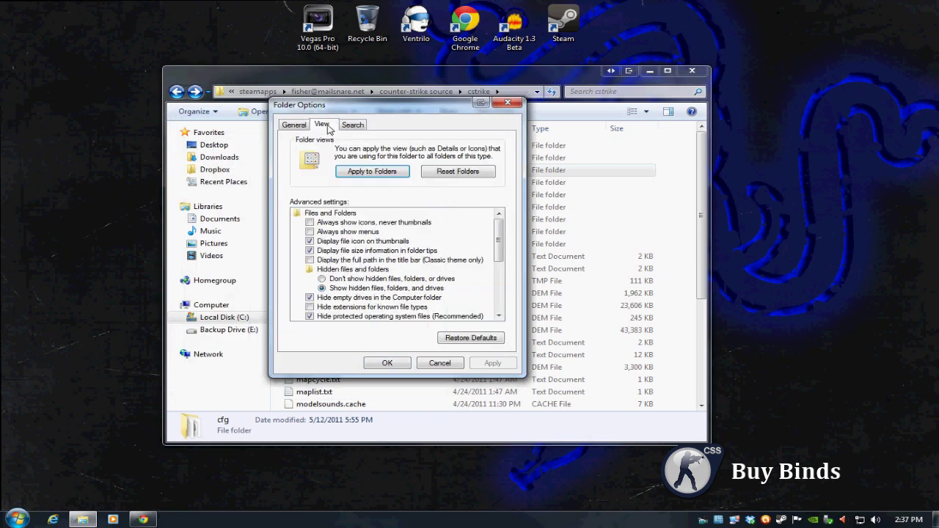
drag(498, 242, 499, 255)
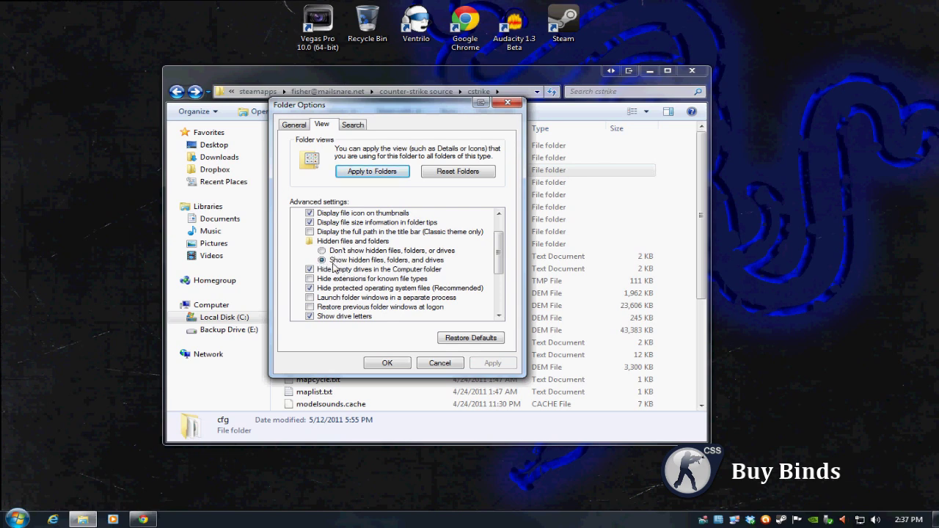
scroll(323, 266, down, 1)
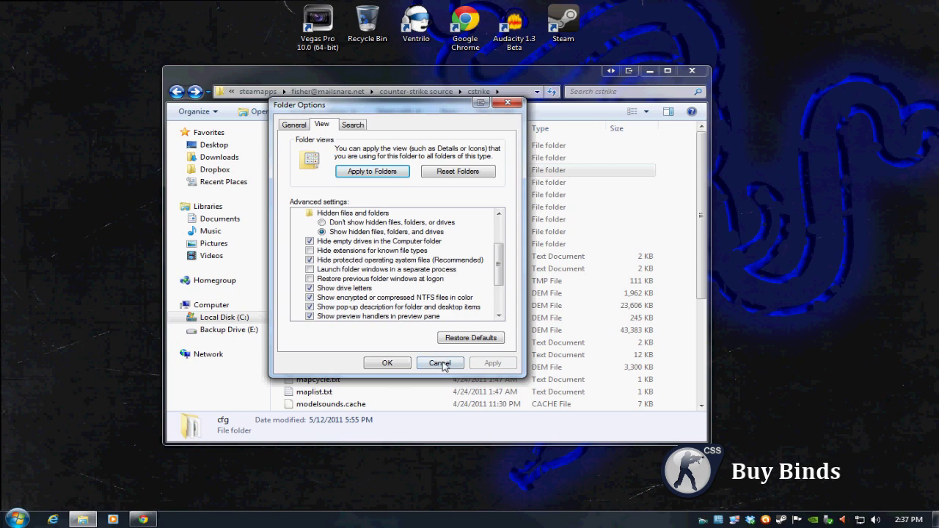
click(383, 365)
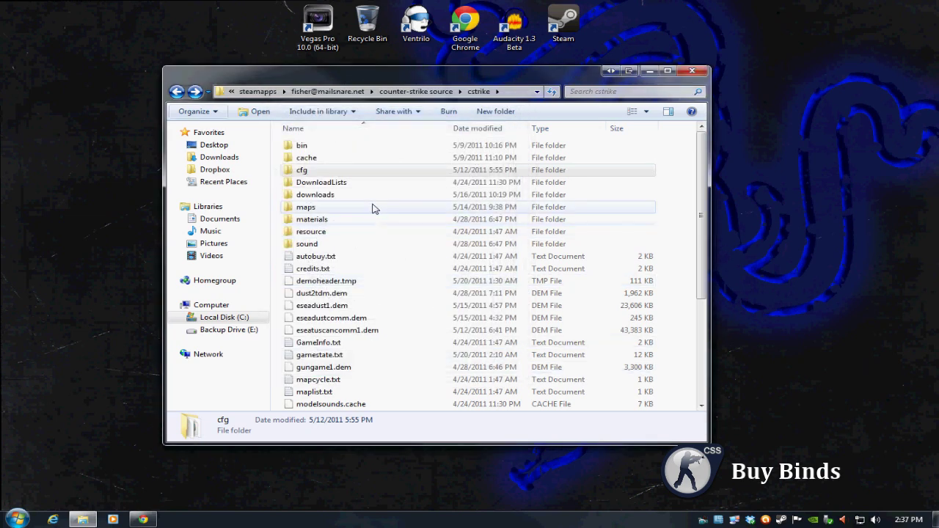
Open the cfg folder, listing 8 items including autoexec.cfg and config.cfg.
click(352, 171)
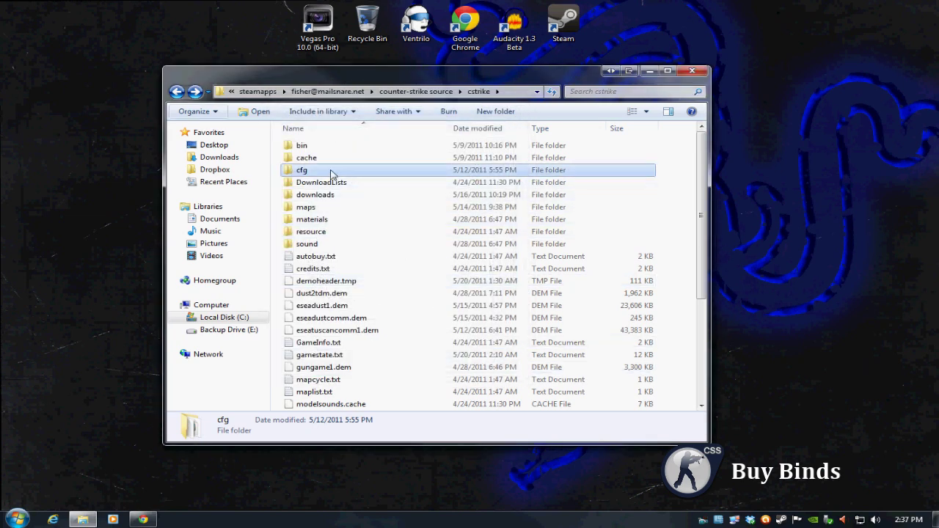
double_click(374, 172)
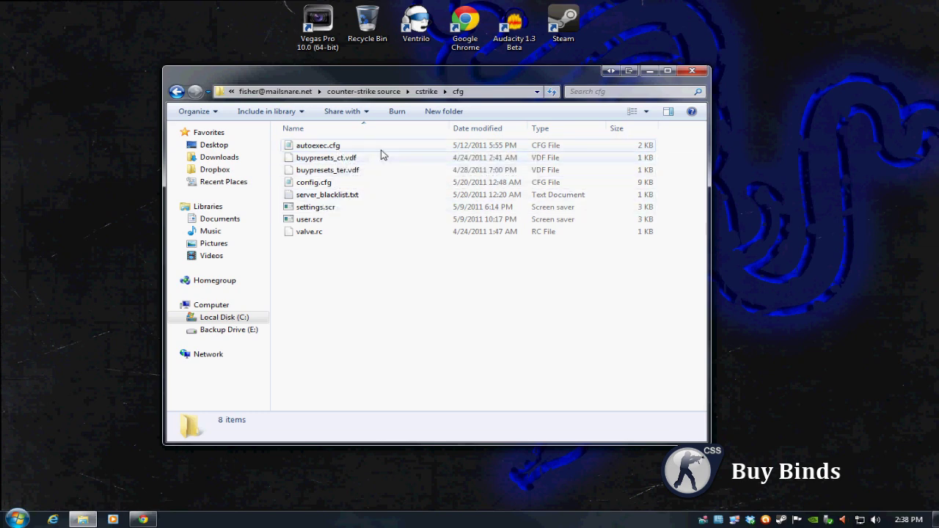
Open autoexec.cfg in Notepad and maximize the window.
double_click(384, 148)
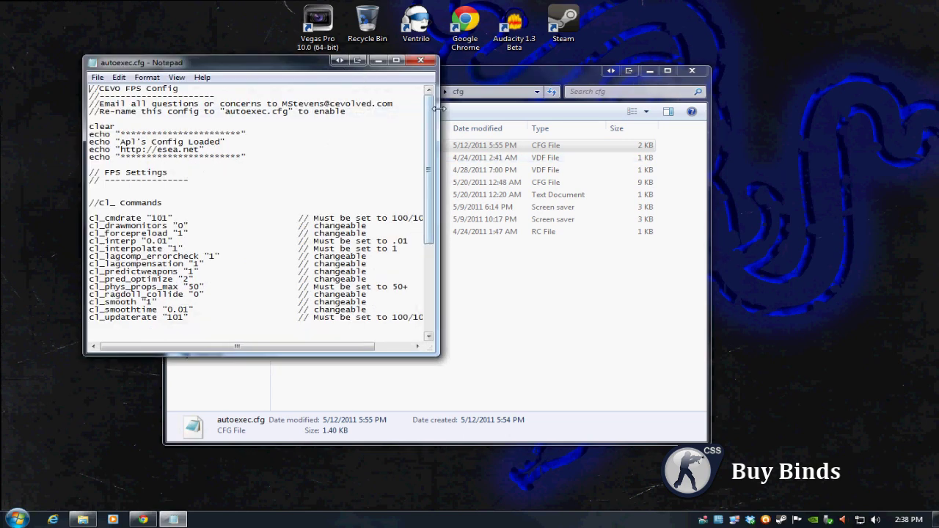
drag(434, 118, 740, 151)
drag(740, 354, 827, 445)
drag(554, 68, 549, 63)
click(780, 55)
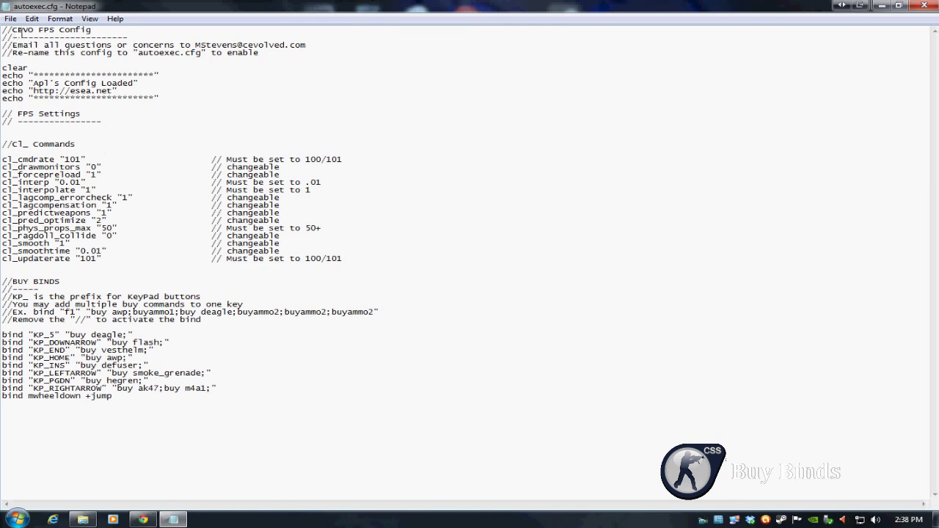
Point out the //CEVO FPS Config header, the rename note and the first echo line.
click(94, 31)
click(267, 53)
drag(197, 74, 193, 72)
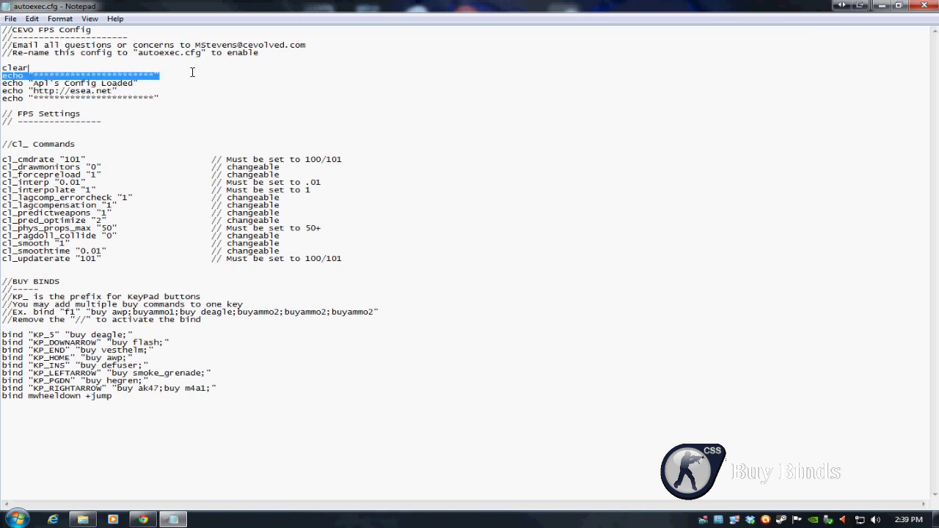
click(69, 65)
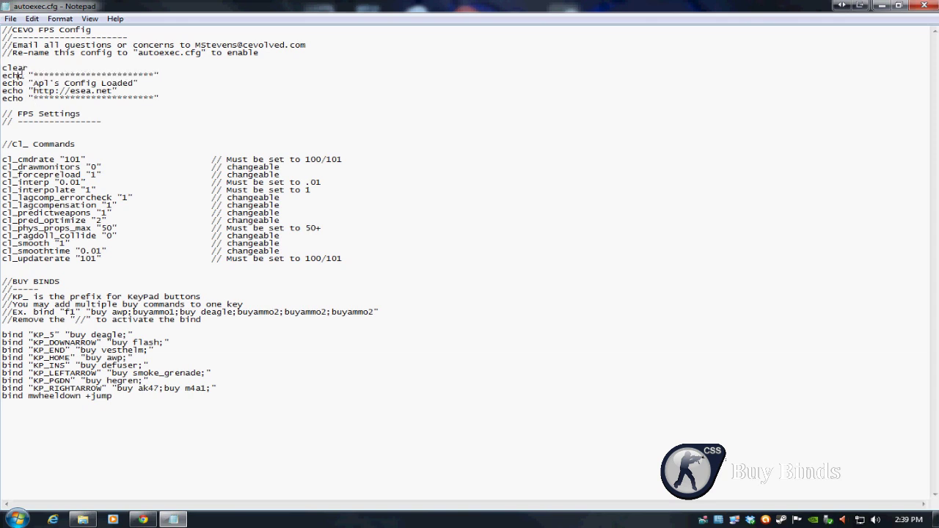
click(164, 86)
click(47, 84)
click(49, 144)
click(159, 397)
click(137, 335)
drag(54, 335, 33, 335)
click(49, 340)
click(155, 351)
click(136, 360)
click(138, 336)
click(166, 350)
click(251, 352)
Launch a new blank Notepad document from the Start menu and enlarge its window.
click(885, 9)
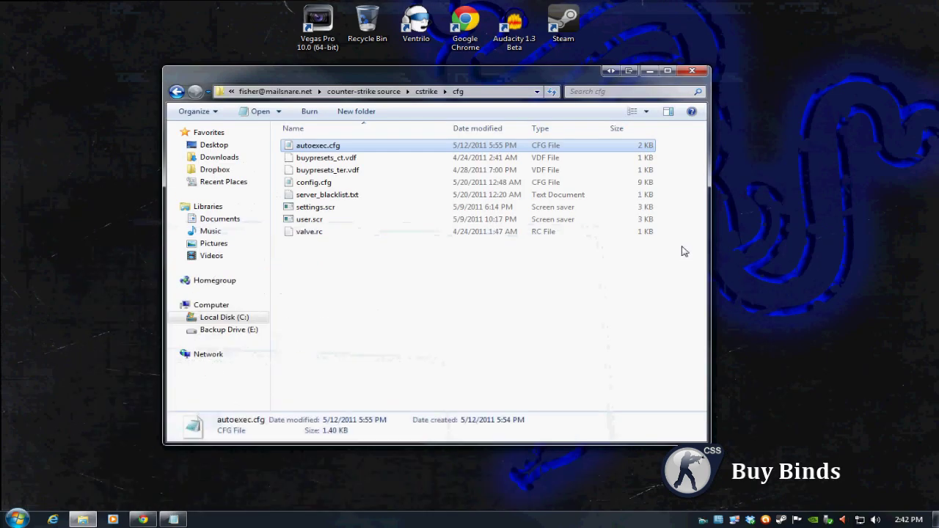
click(649, 70)
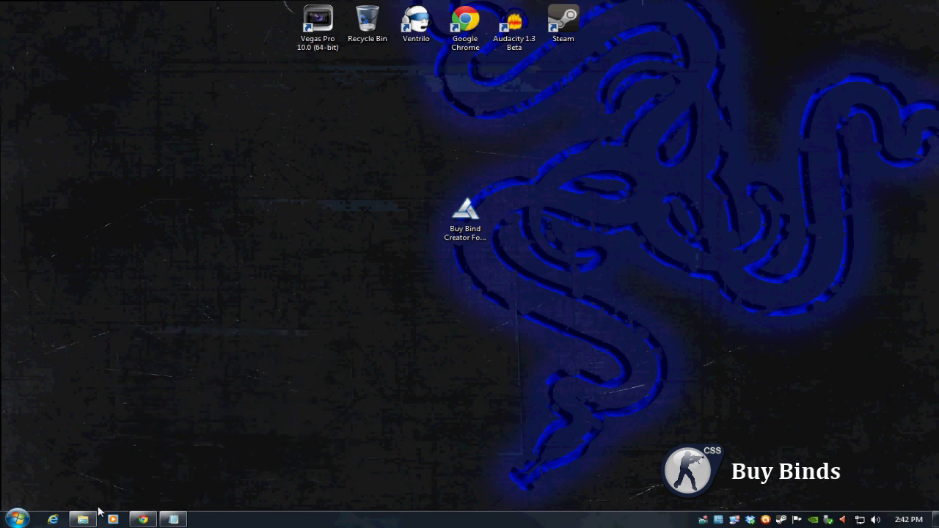
click(16, 520)
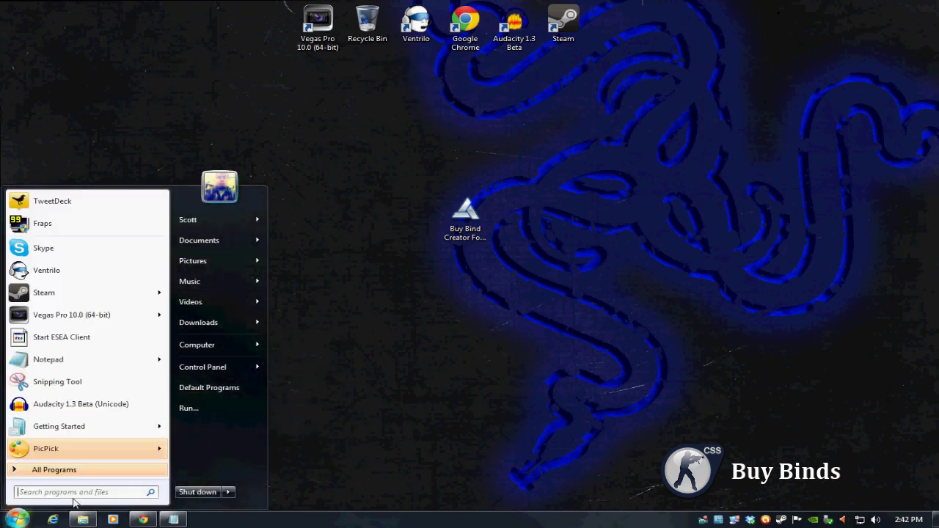
click(65, 361)
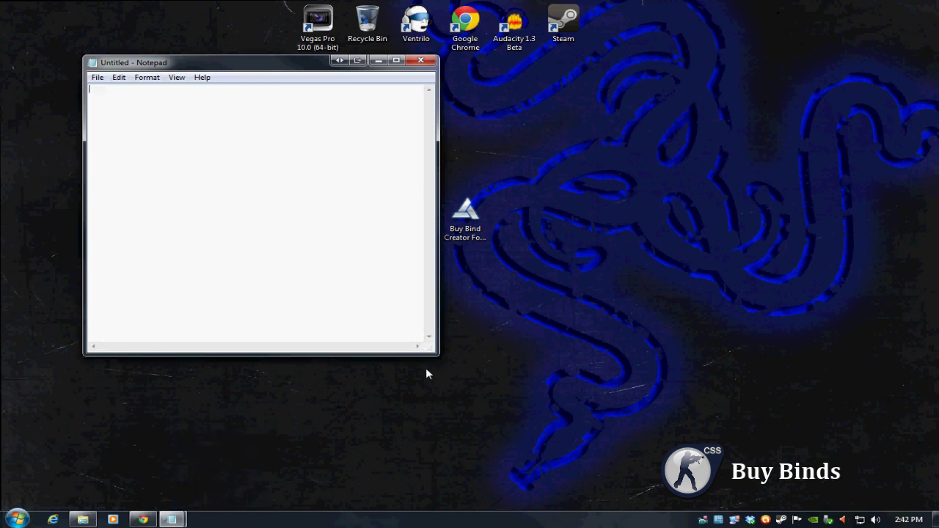
drag(433, 354, 815, 406)
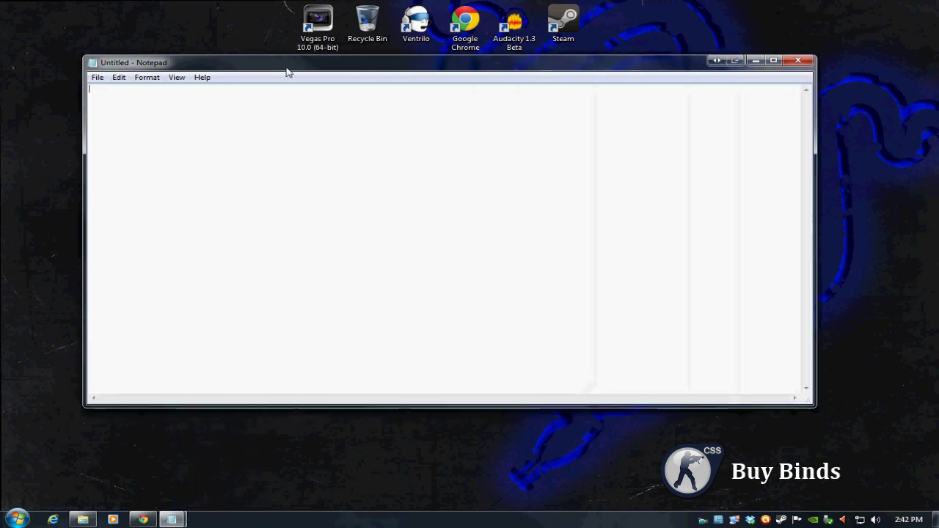
drag(289, 66, 276, 41)
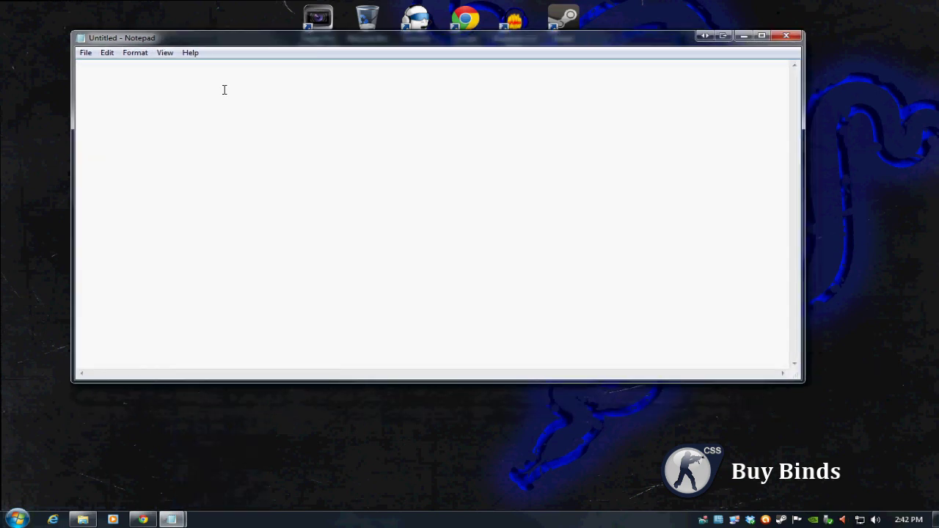
Bring autoexec.cfg back to the front and restore it to normal size.
mouse_move(179, 520)
click(143, 451)
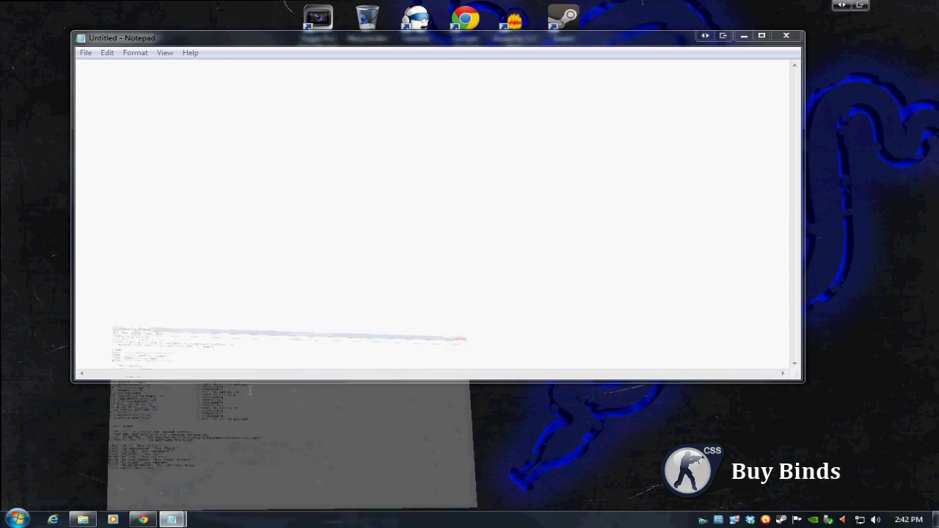
click(898, 6)
Copy autoexec.cfg's clear and echo header lines into Untitled and select the loaded-message name.
drag(506, 38, 576, 267)
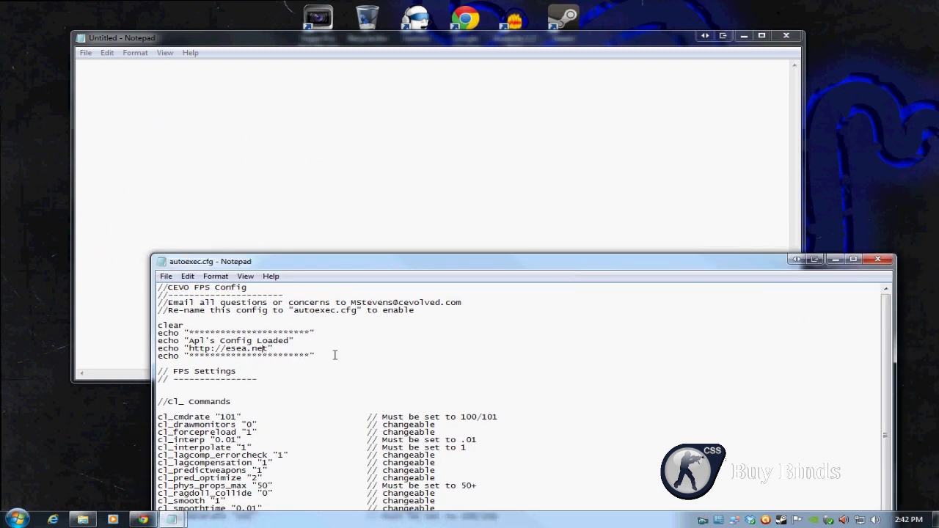
drag(335, 355, 139, 319)
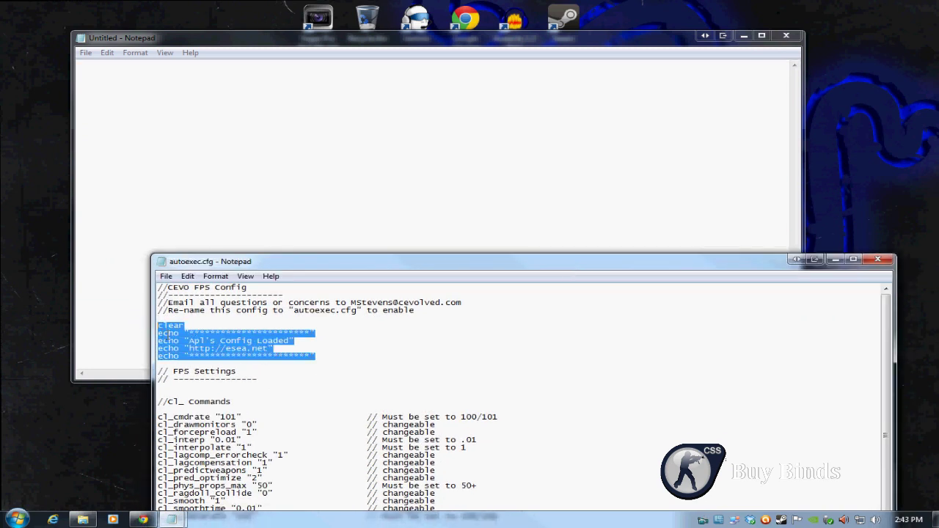
right_click(171, 333)
click(203, 373)
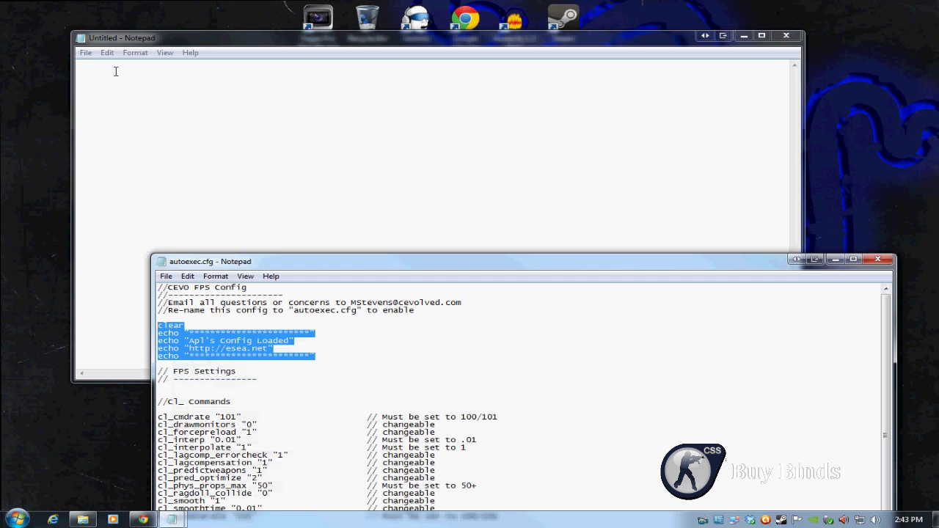
click(115, 71)
right_click(111, 69)
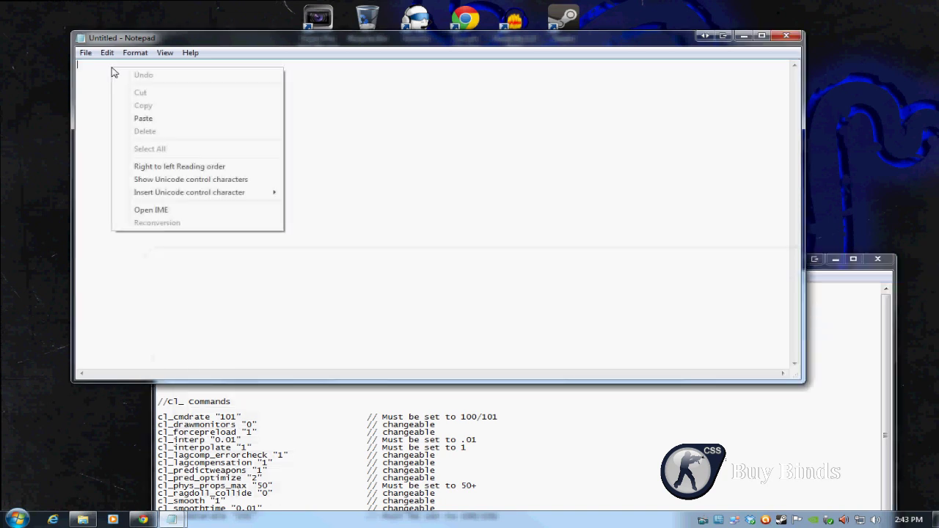
click(142, 118)
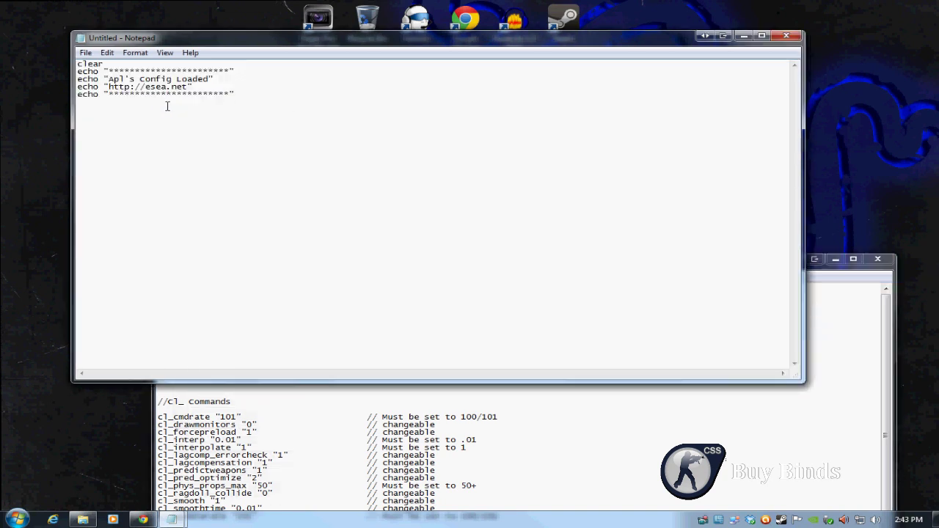
drag(135, 78, 108, 78)
Put your own name in the config-loaded echo line and add a //BUY BINDS heading below.
text(Matt's)
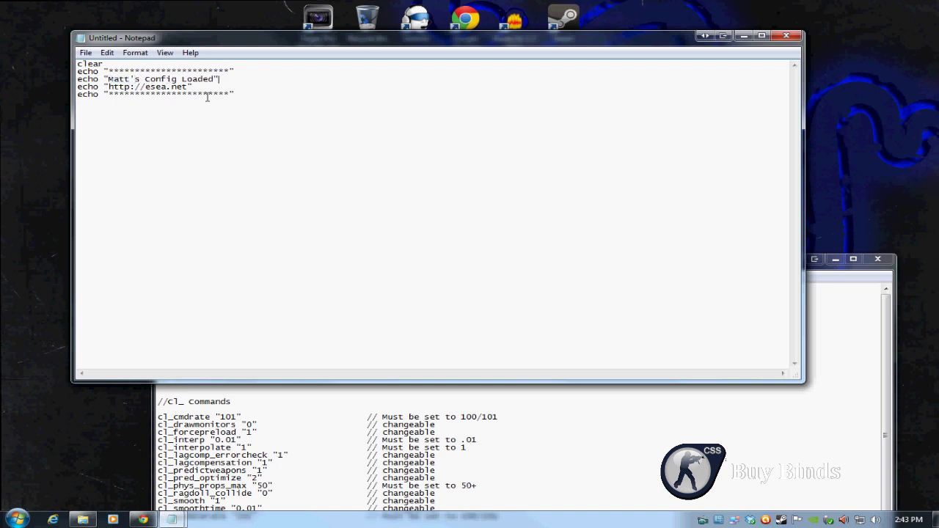
click(251, 94)
key(Return)
key(Return)
text(//)
text(BUY BINDS)
click(489, 457)
Copy the eight KP_ keypad bind lines from autoexec.cfg.
drag(710, 261, 652, 85)
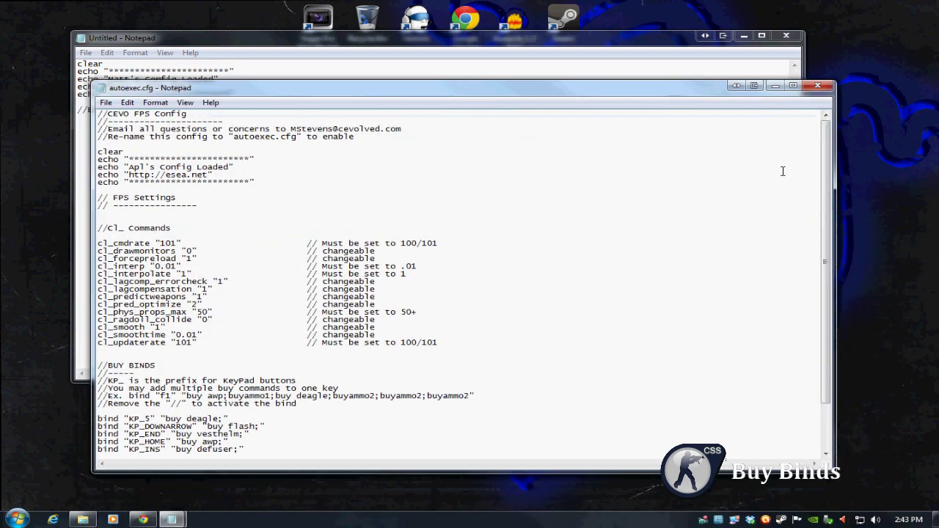
drag(820, 155, 820, 312)
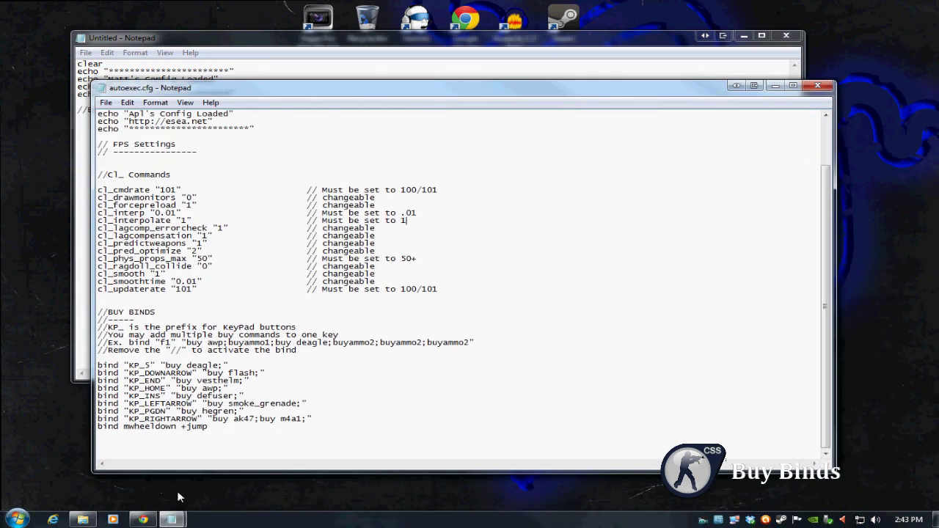
click(329, 419)
drag(329, 419, 68, 354)
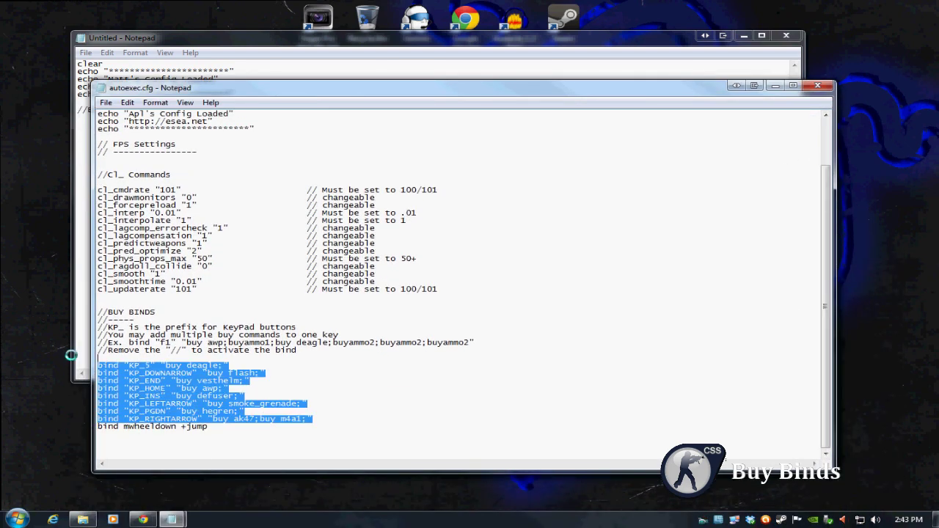
right_click(160, 402)
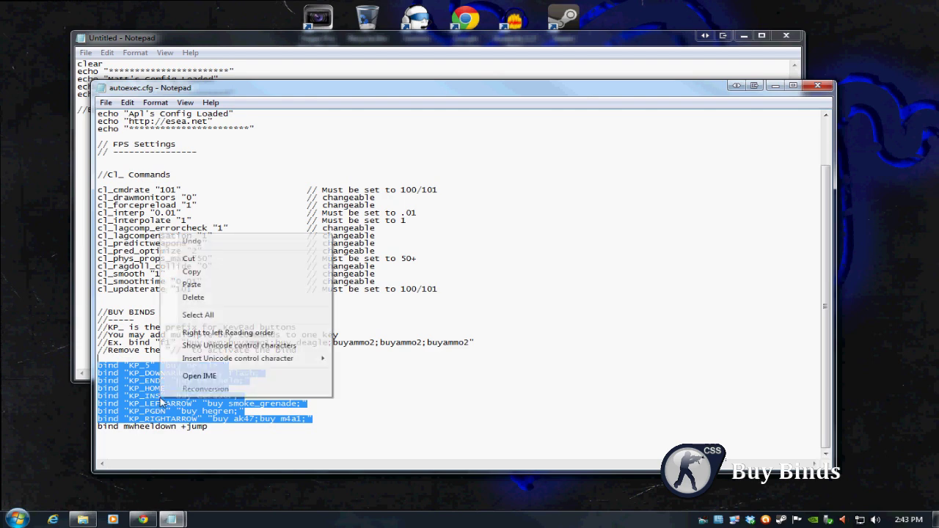
click(224, 271)
Paste the binds under //BUY BINDS in Untitled and remove the blank line above them.
click(776, 88)
click(87, 119)
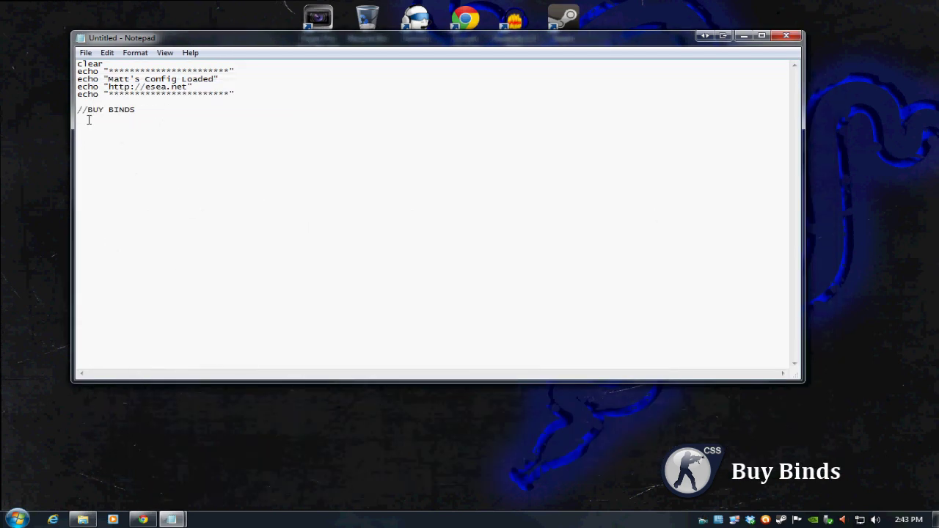
key(ctrl+v)
double_click(86, 125)
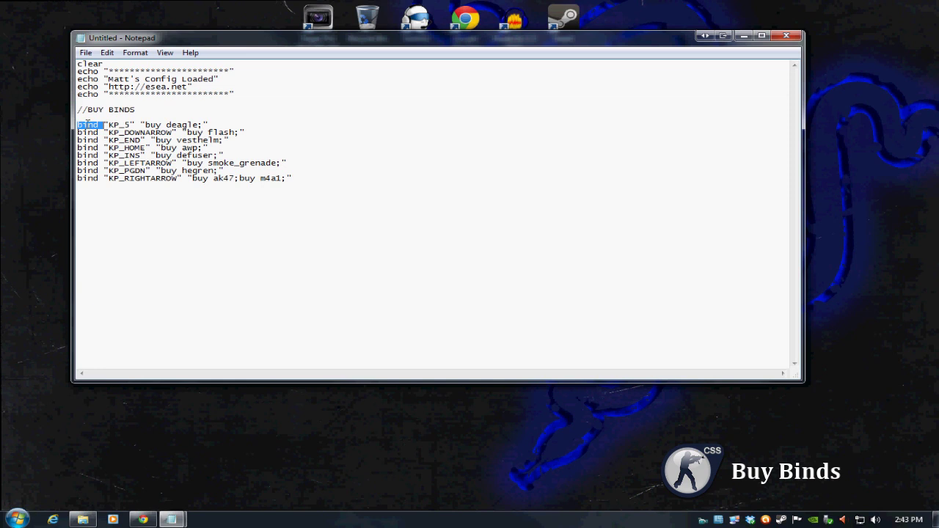
key(Right)
key(Left)
key(BackSpace)
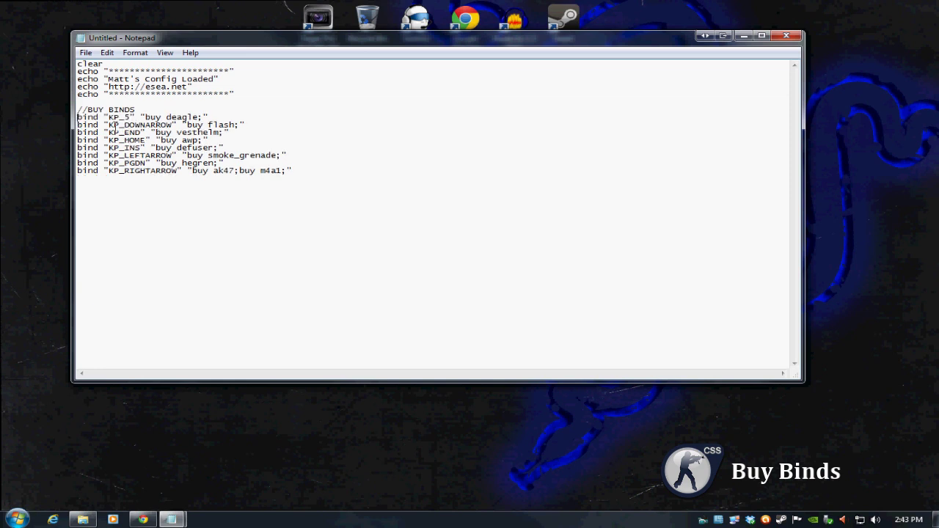
click(298, 164)
click(85, 53)
Start Save As and enter autoexec.cfg as the file name.
click(129, 106)
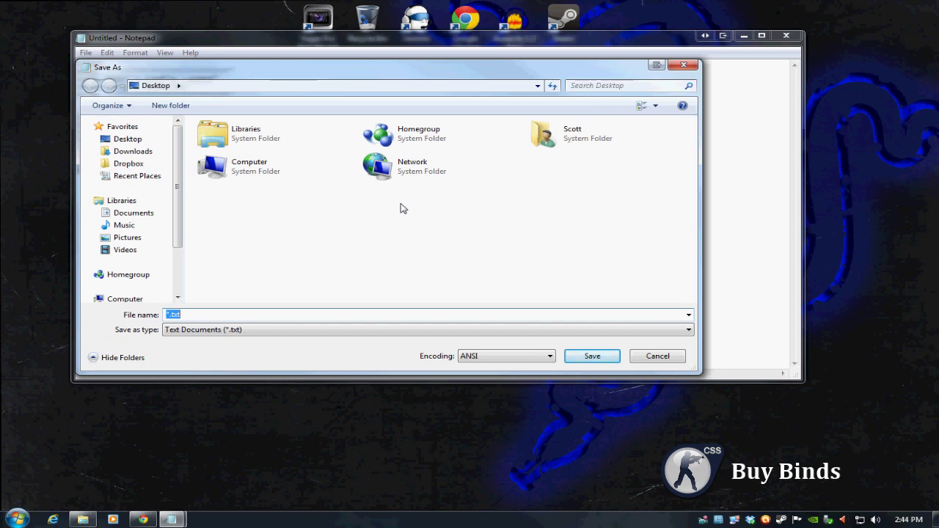
text(autoece)
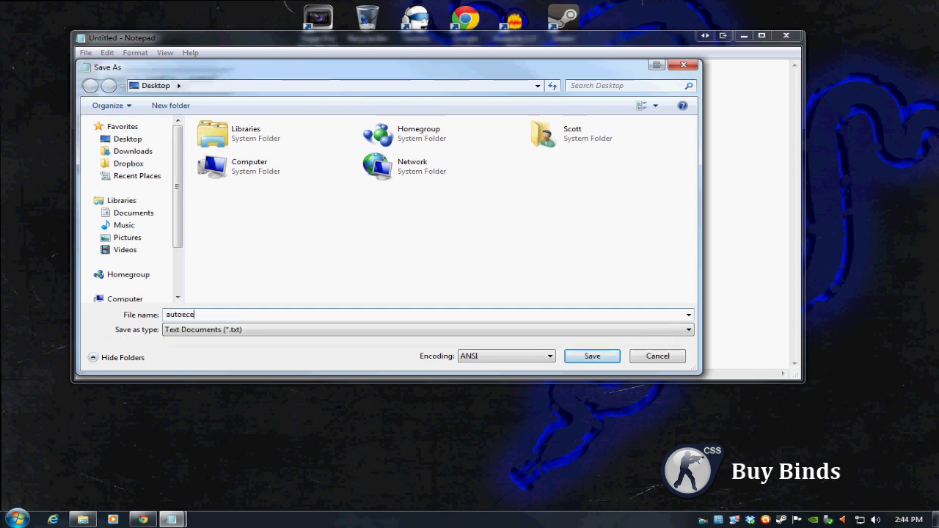
key(BackSpace)
key(BackSpace)
text(xec.cfg)
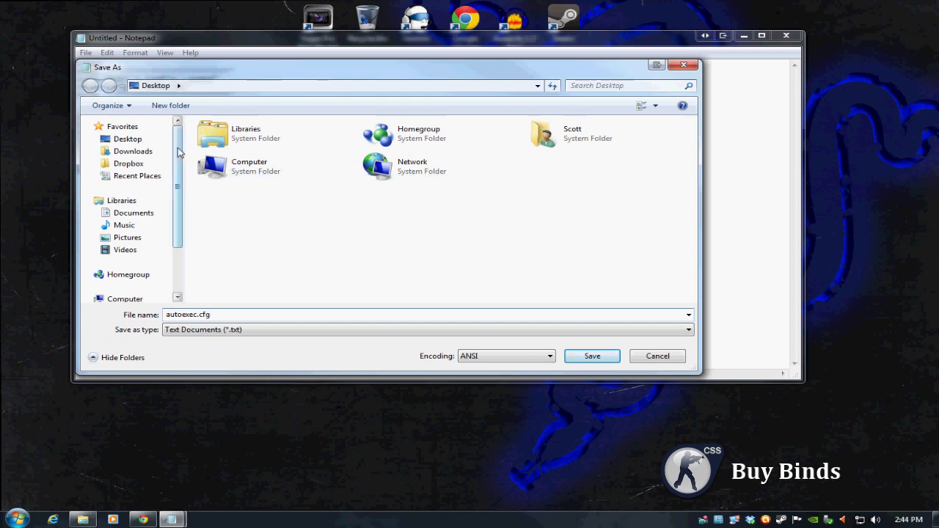
drag(179, 152, 179, 194)
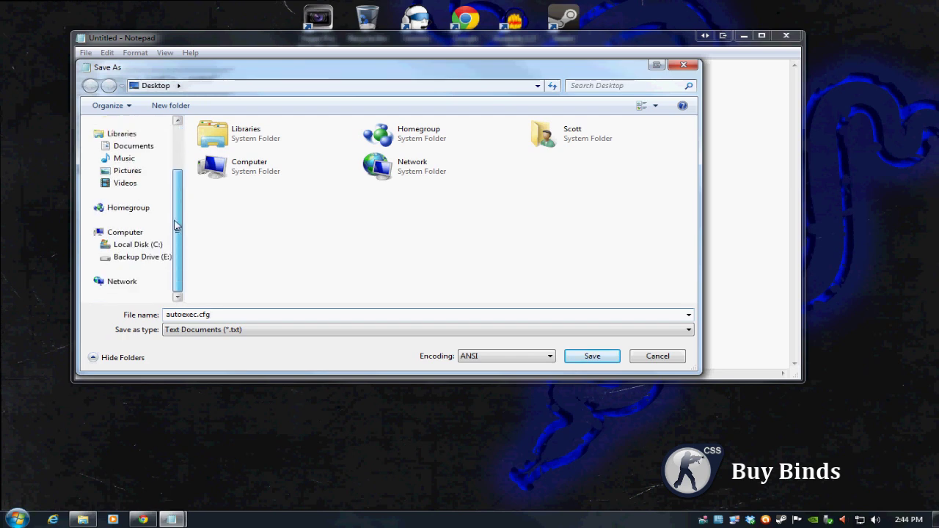
Save it in C: > Program Files (x86) > Steam > steamapps > account > counter-strike source > config.
click(138, 244)
double_click(250, 202)
scroll(250, 220, down, 5)
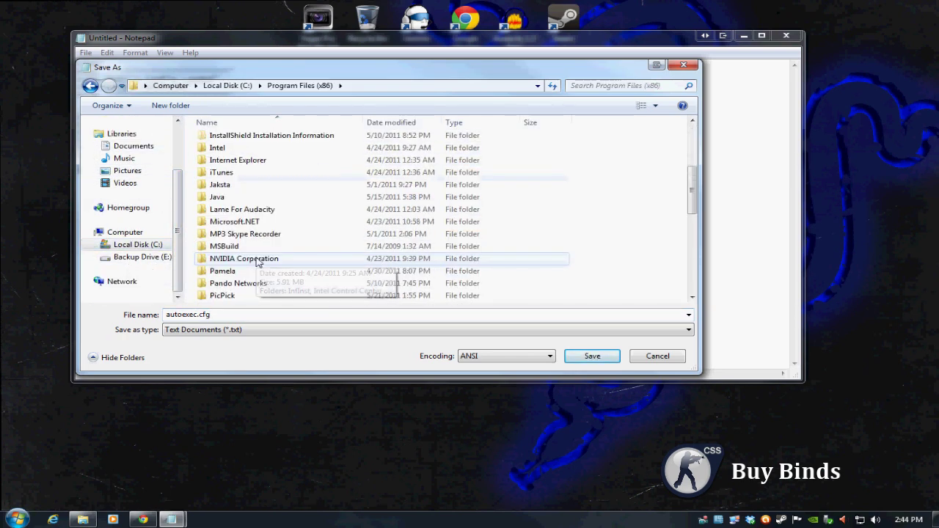
scroll(249, 284, down, 1)
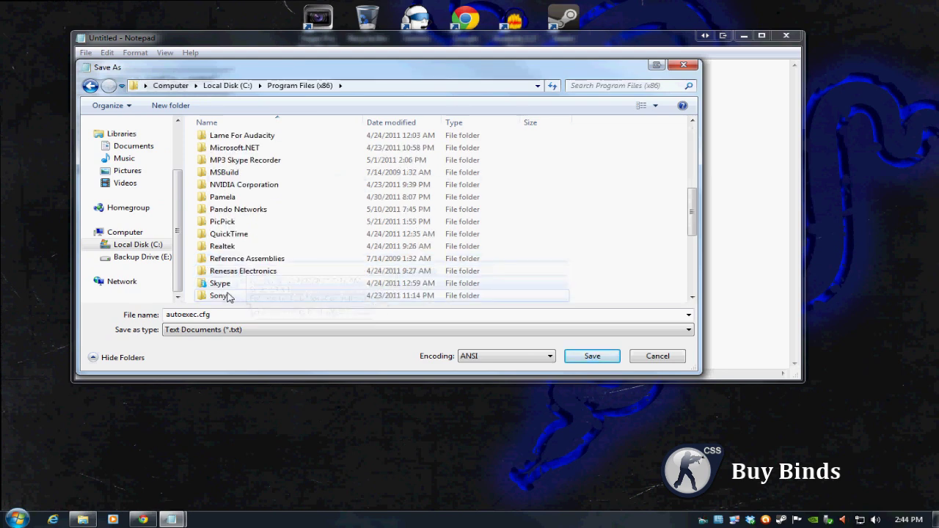
scroll(249, 286, down, 1)
double_click(235, 283)
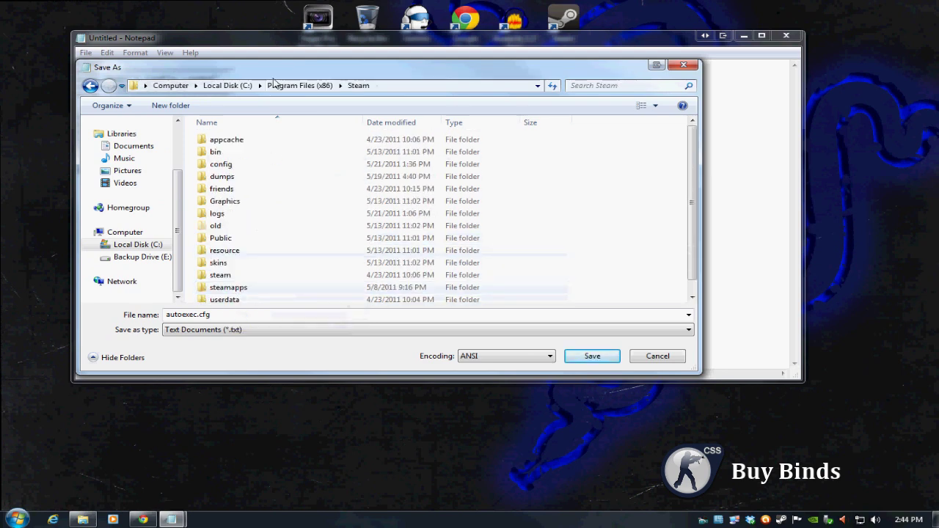
double_click(243, 287)
click(259, 154)
double_click(259, 155)
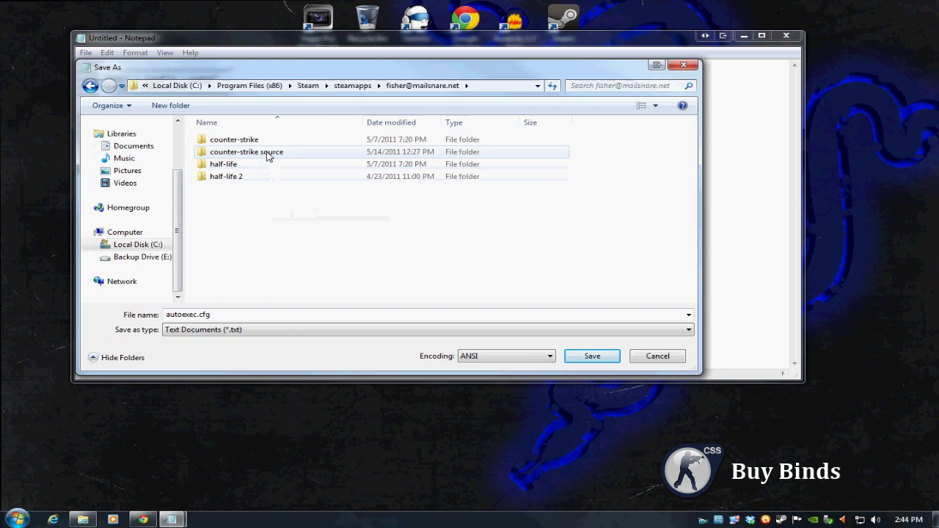
double_click(269, 154)
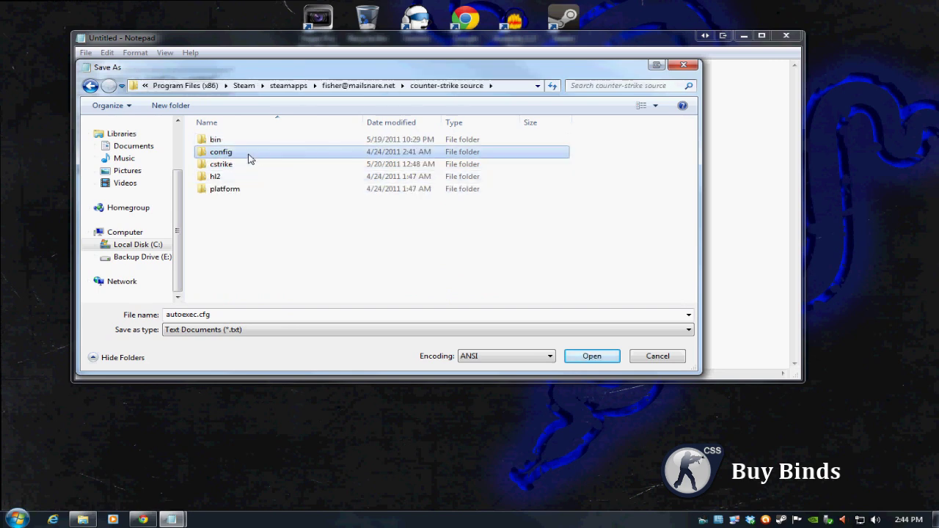
double_click(248, 154)
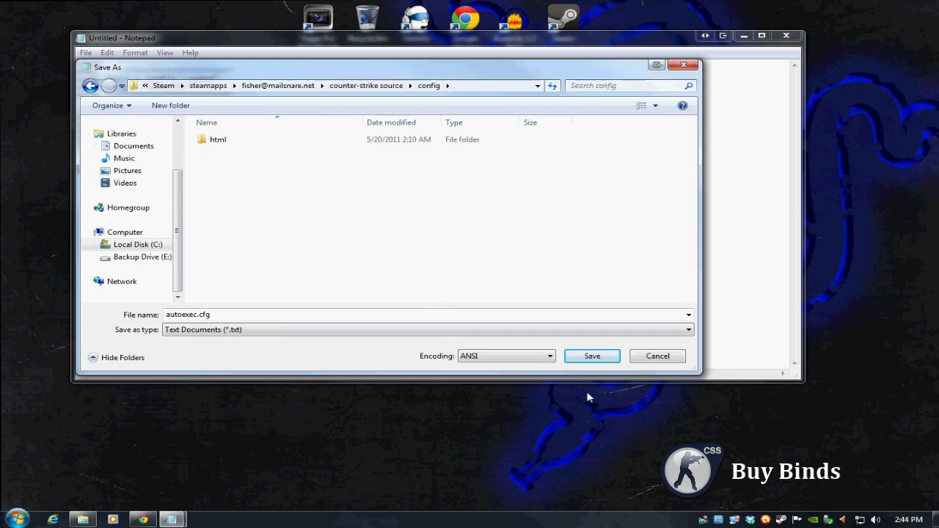
click(592, 356)
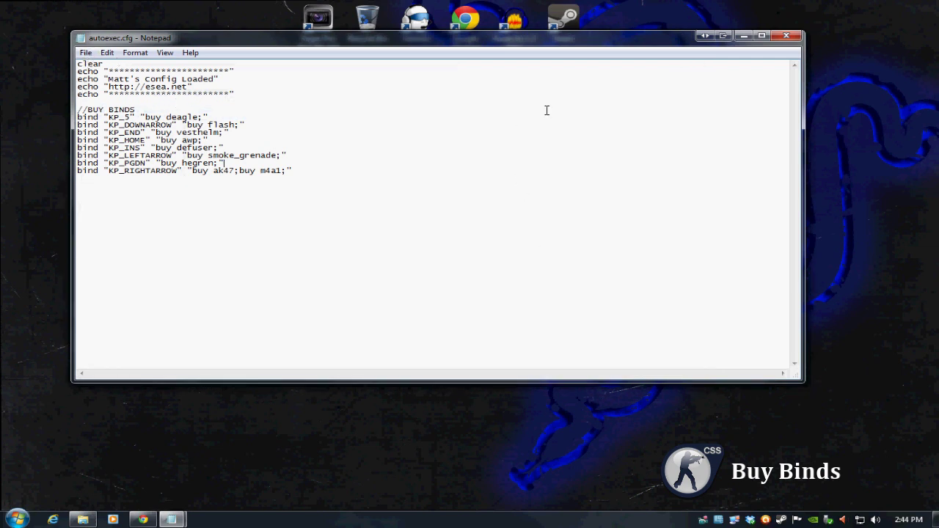
Check and close the existing cstrike cfg folder, then reopen Save As for autoexec.cfg.
click(83, 520)
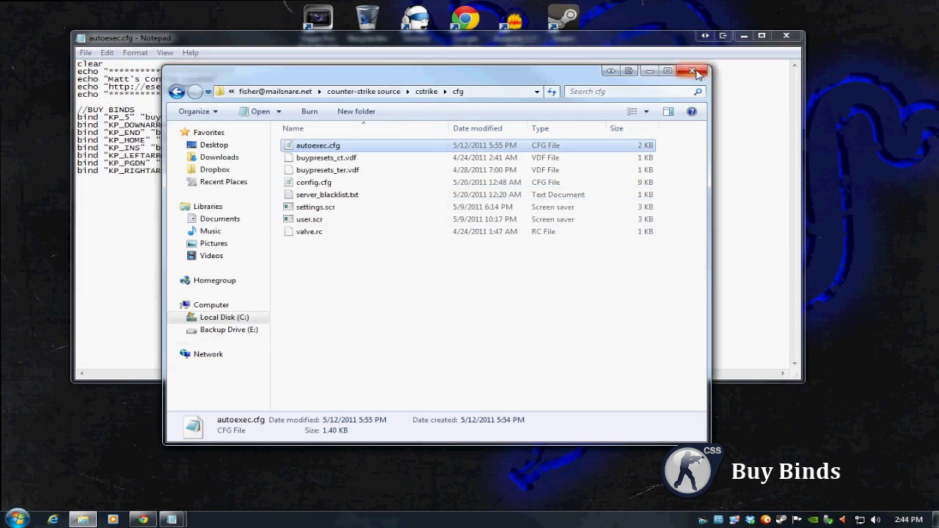
click(697, 72)
click(86, 52)
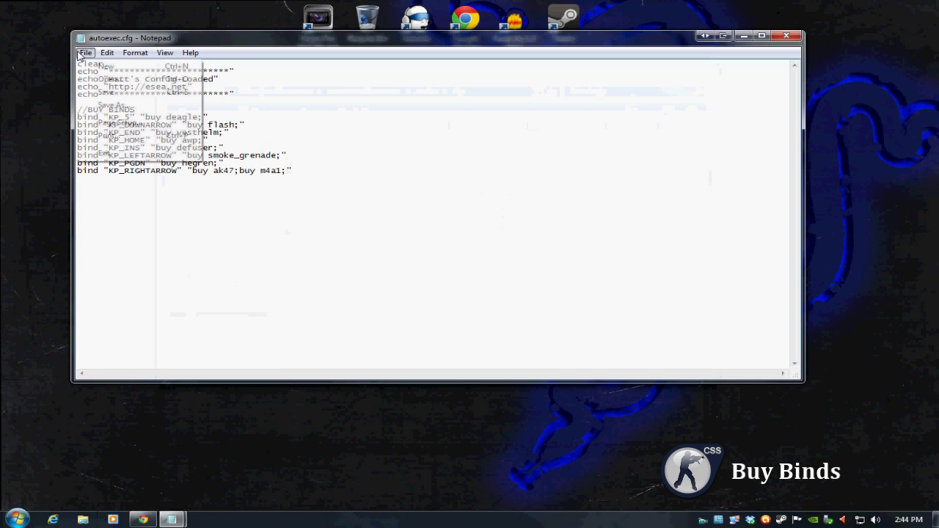
click(132, 107)
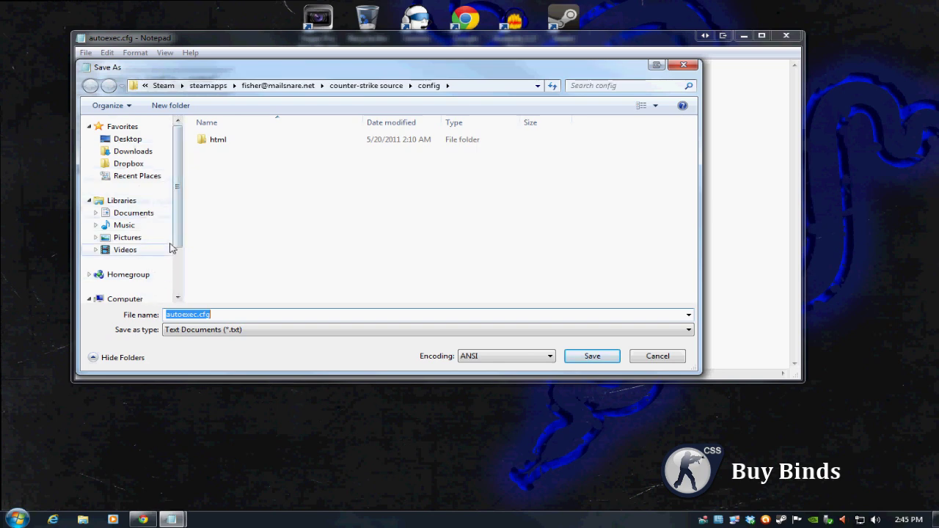
In Save As, browse to C: > Program Files (x86) > Steam > steamapps > account folder > counter-strike source > cstrike > cfg.
scroll(147, 220, down, 2)
click(139, 246)
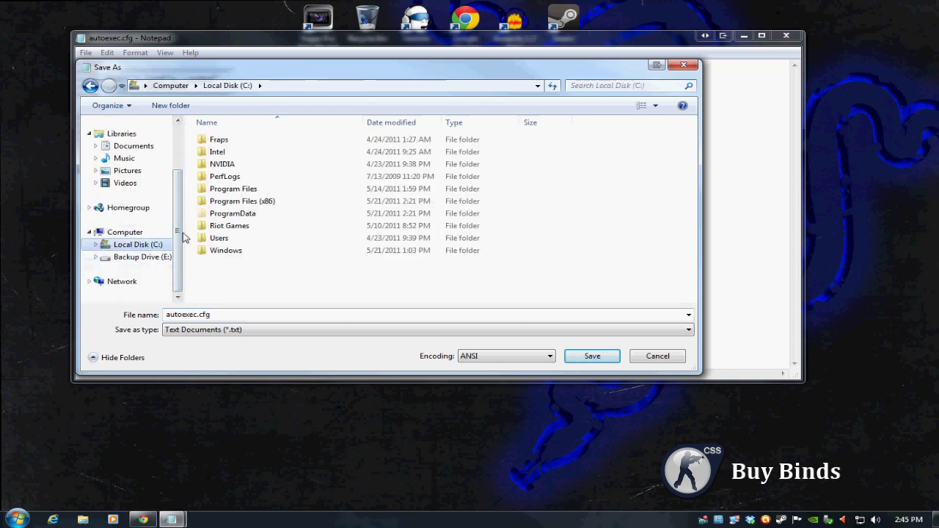
double_click(272, 206)
scroll(260, 235, down, 8)
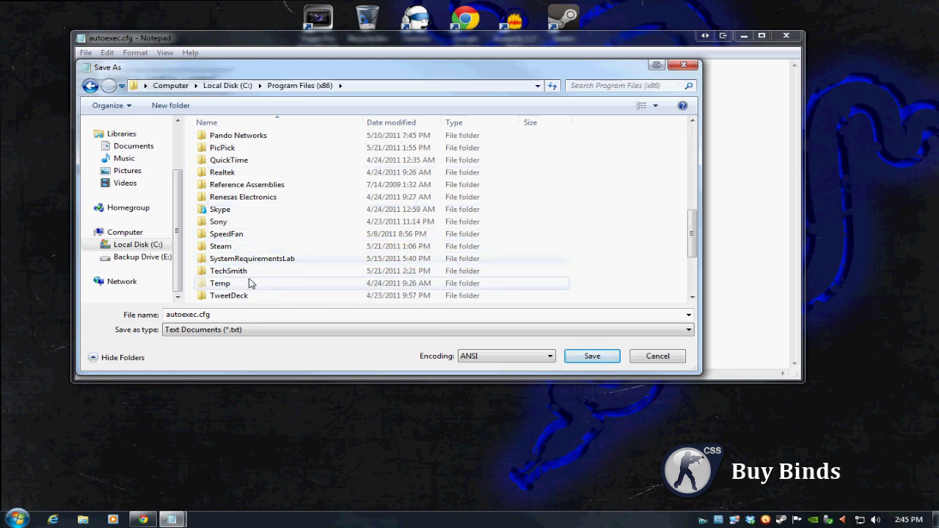
scroll(248, 273, down, 1)
scroll(250, 271, down, 2)
scroll(253, 264, up, 2)
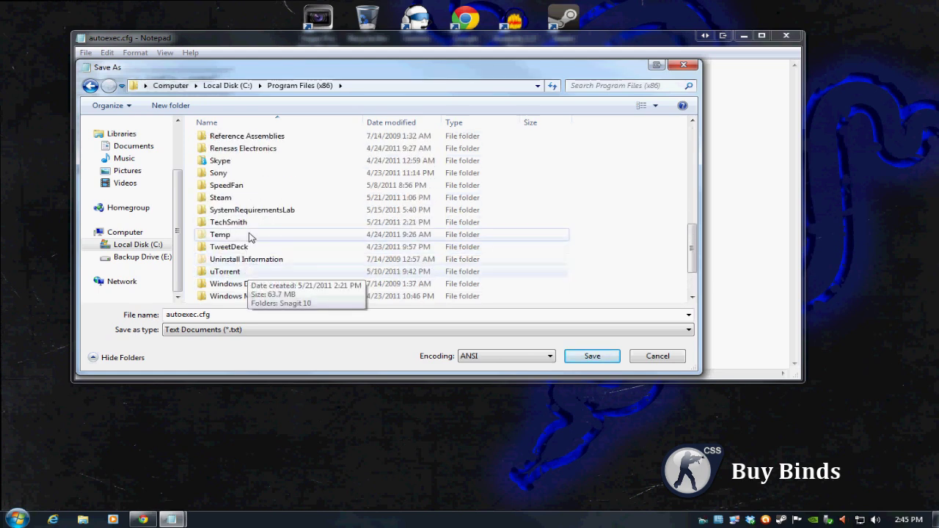
double_click(228, 198)
scroll(253, 277, down, 1)
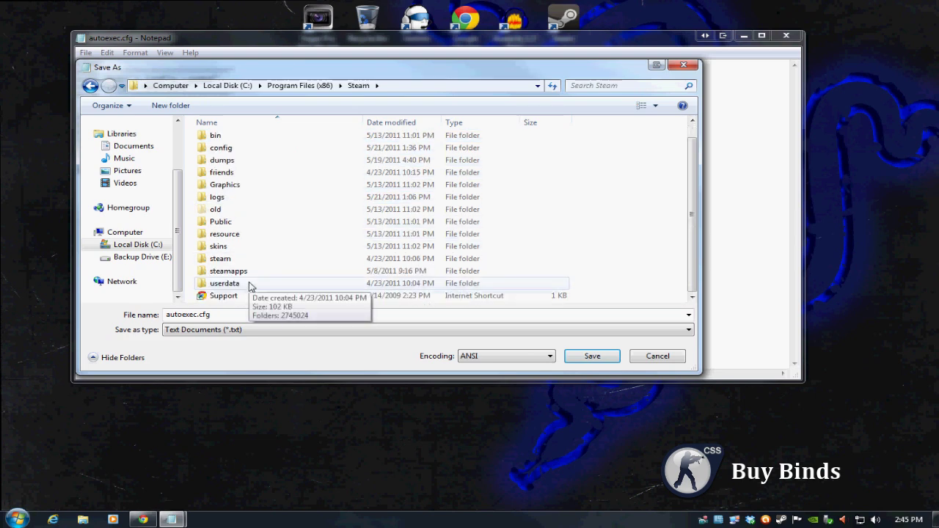
double_click(250, 275)
double_click(268, 152)
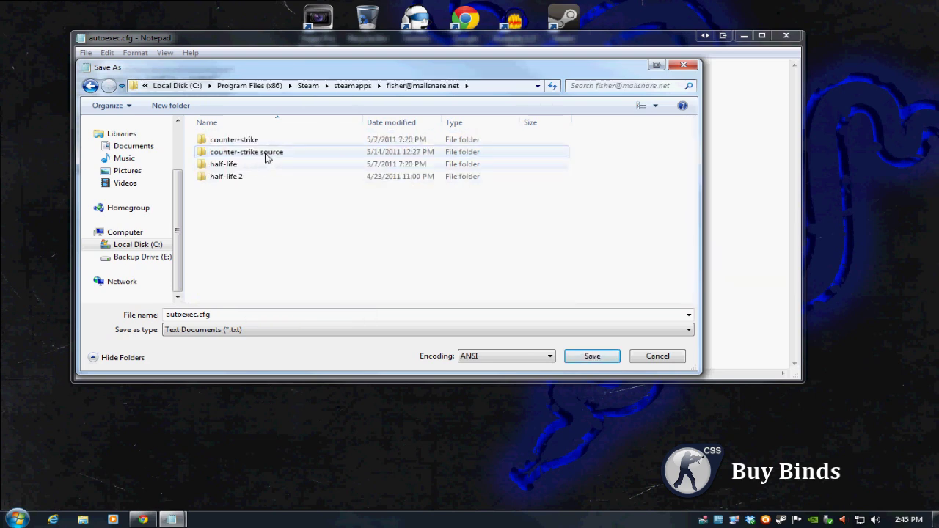
double_click(268, 154)
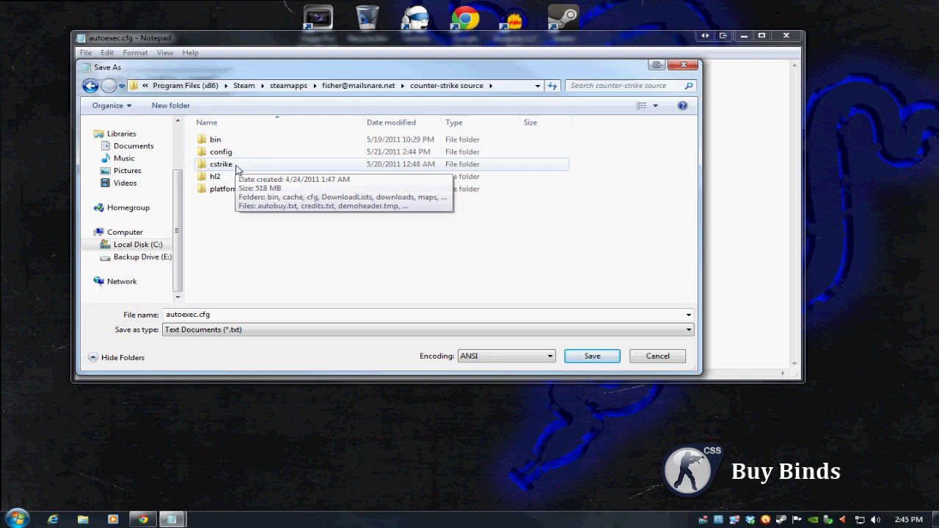
double_click(237, 168)
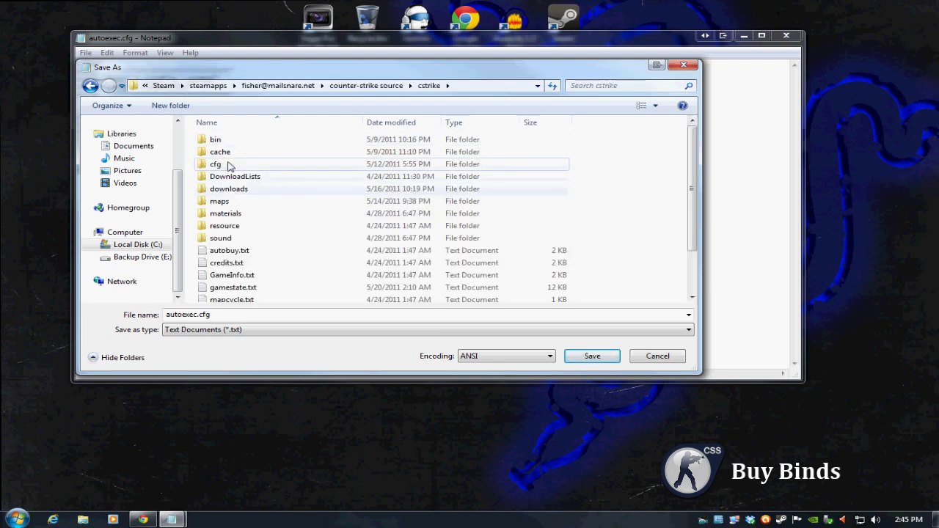
double_click(231, 165)
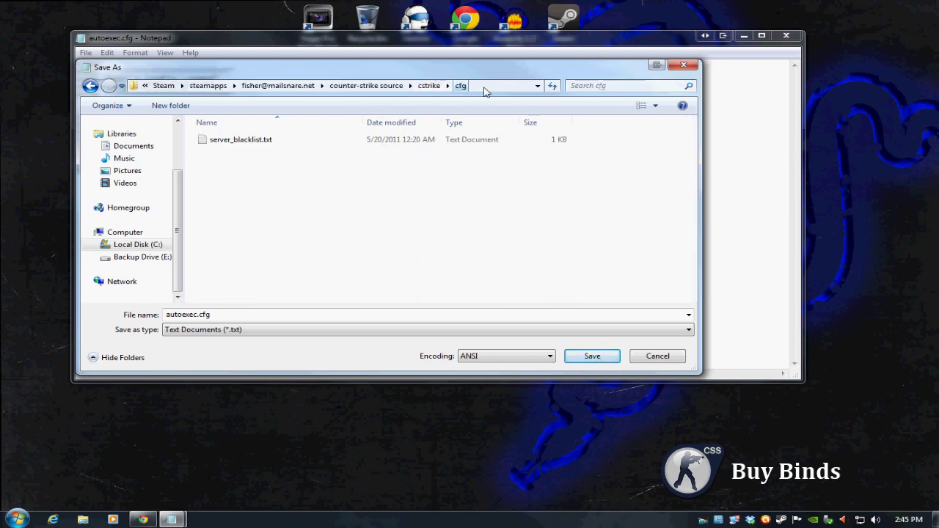
Try saving autoexec.cfg there, refuse to replace the existing file, cancel, and minimize Notepad.
click(594, 359)
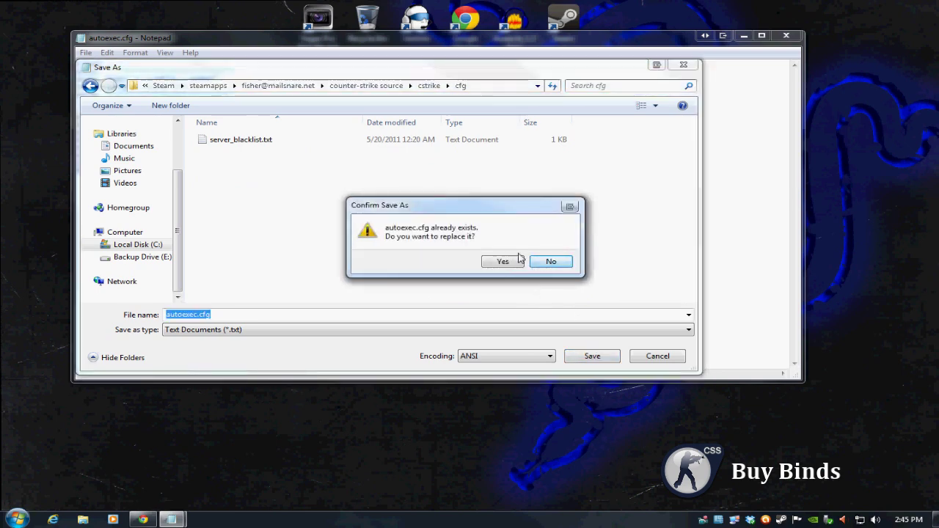
click(560, 263)
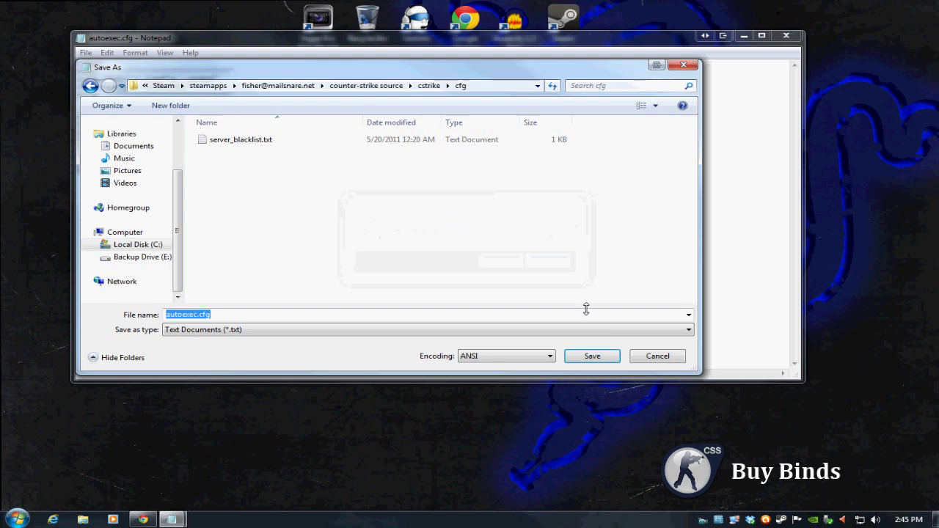
click(658, 356)
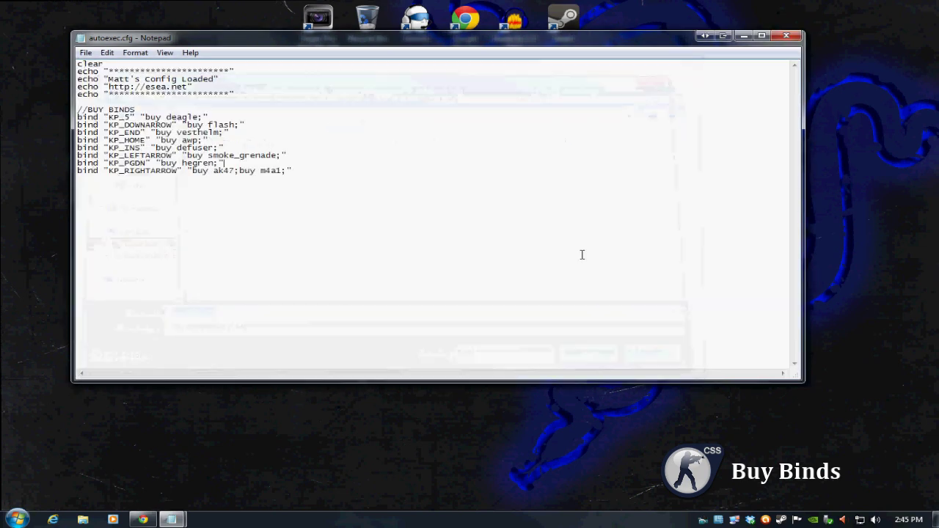
click(743, 37)
Open Explorer and go to Program Files (x86)\Steam\steamapps\...\counter-strike source\cstrike\cfg.
mouse_move(171, 520)
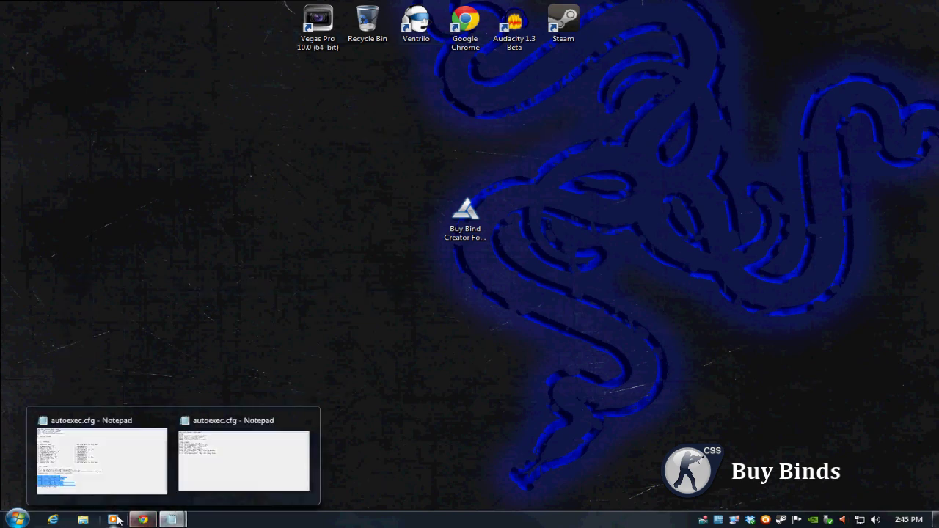
click(83, 519)
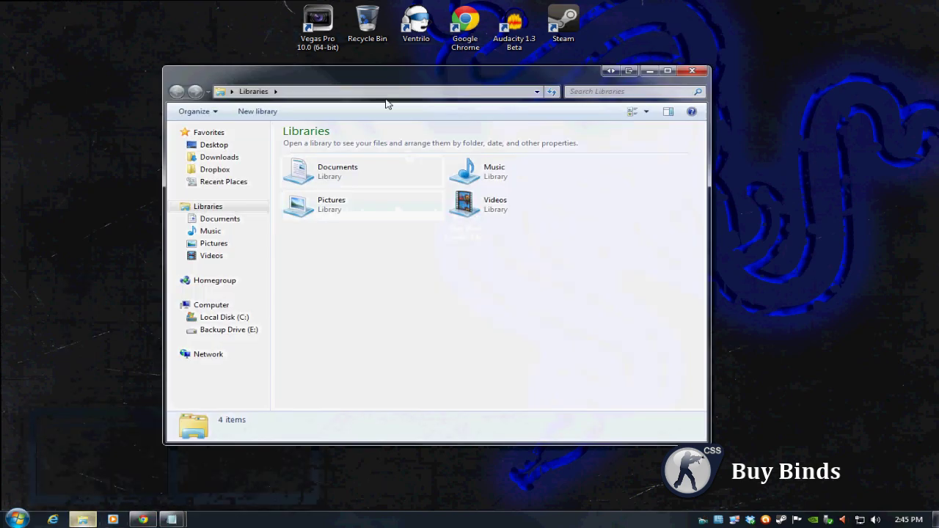
click(230, 319)
double_click(335, 210)
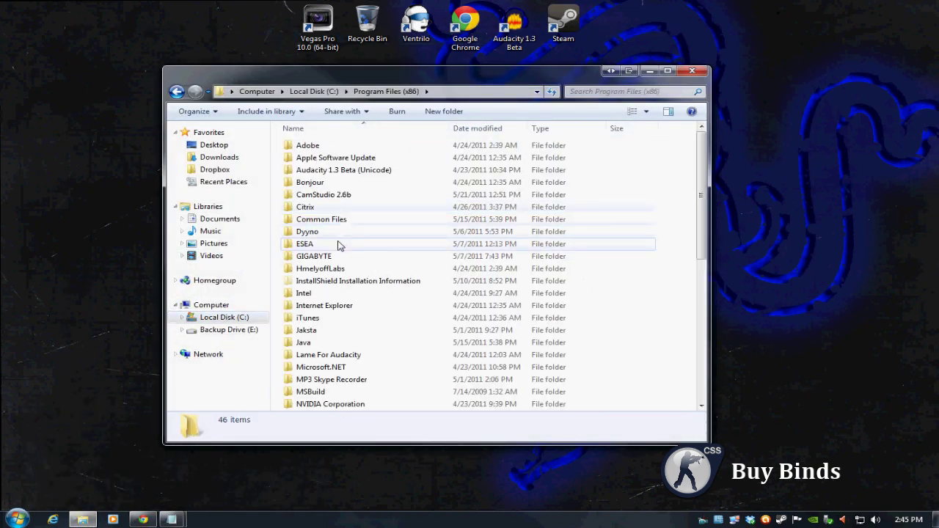
key(s)
key(s)
key(s)
key(s)
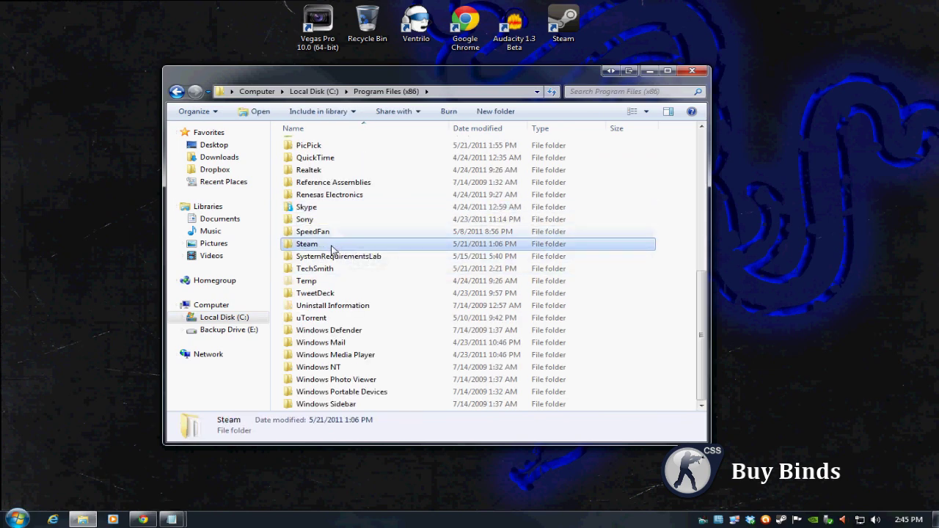
double_click(332, 248)
double_click(340, 295)
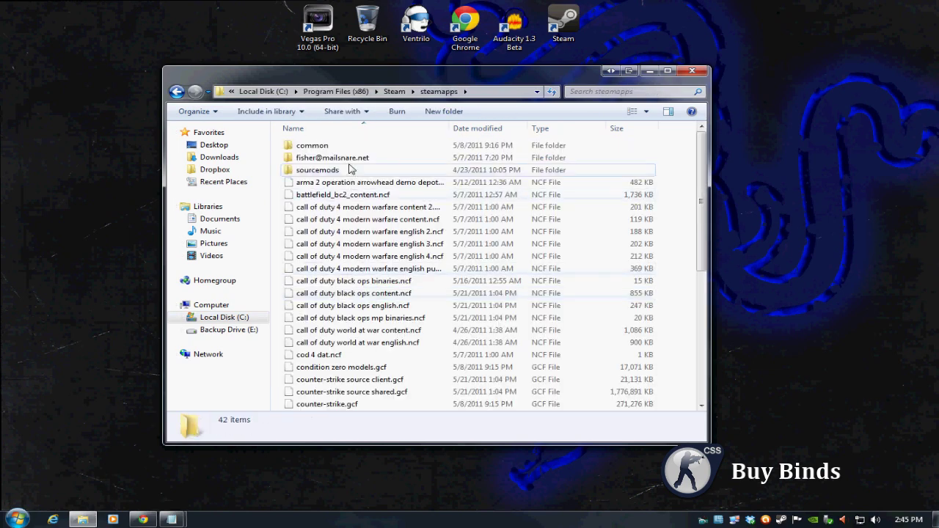
double_click(349, 158)
double_click(352, 159)
double_click(347, 171)
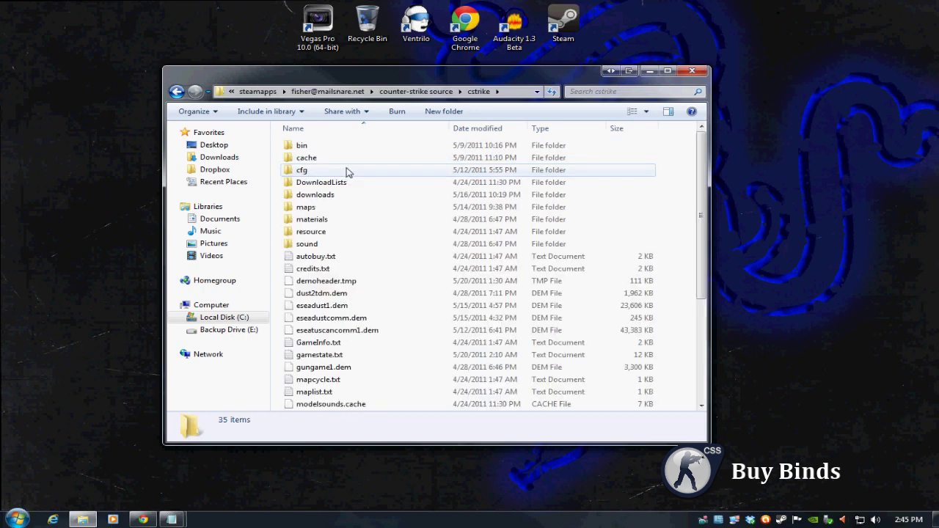
double_click(347, 170)
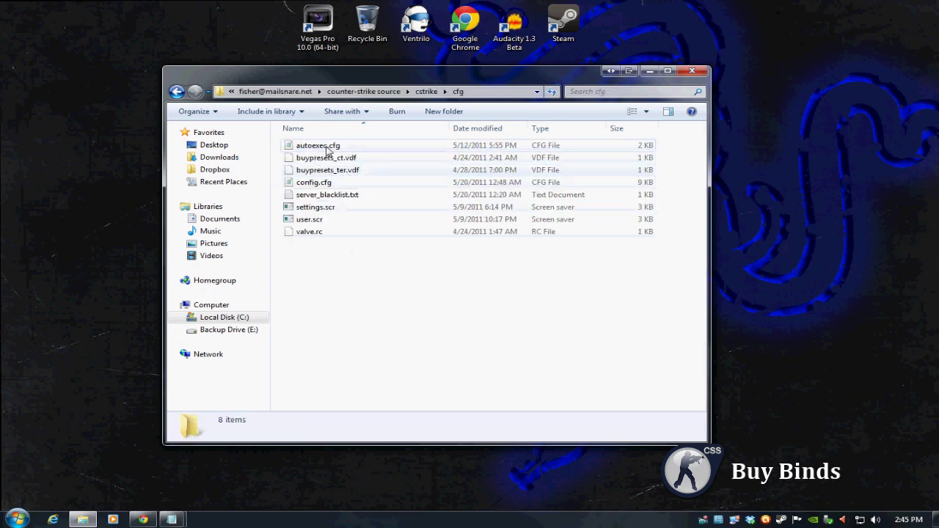
Select autoexec.cfg and inspect the cfg folder's full path in the address bar.
click(327, 147)
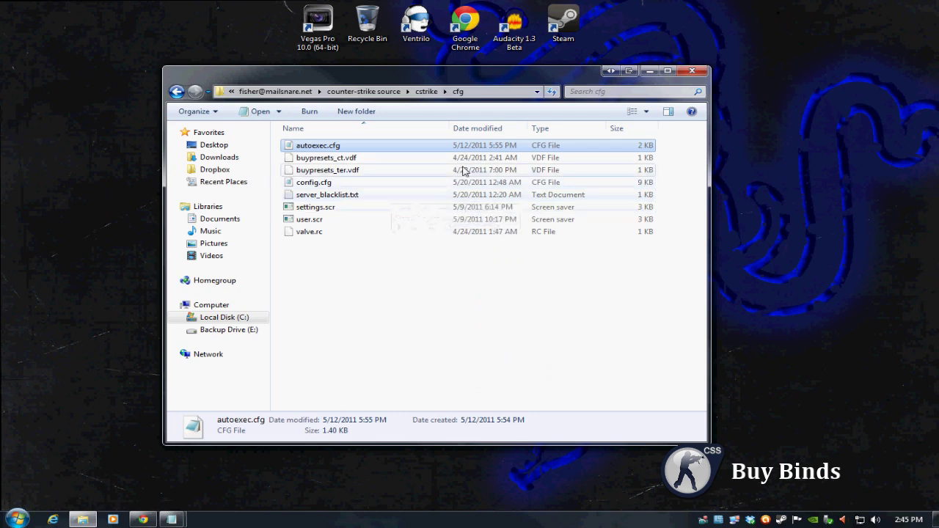
click(499, 92)
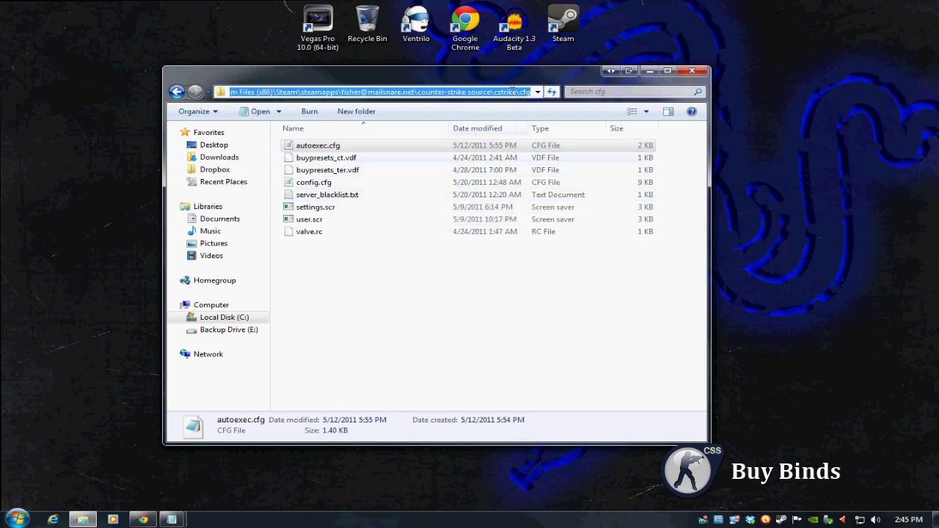
drag(242, 93, 220, 93)
click(240, 89)
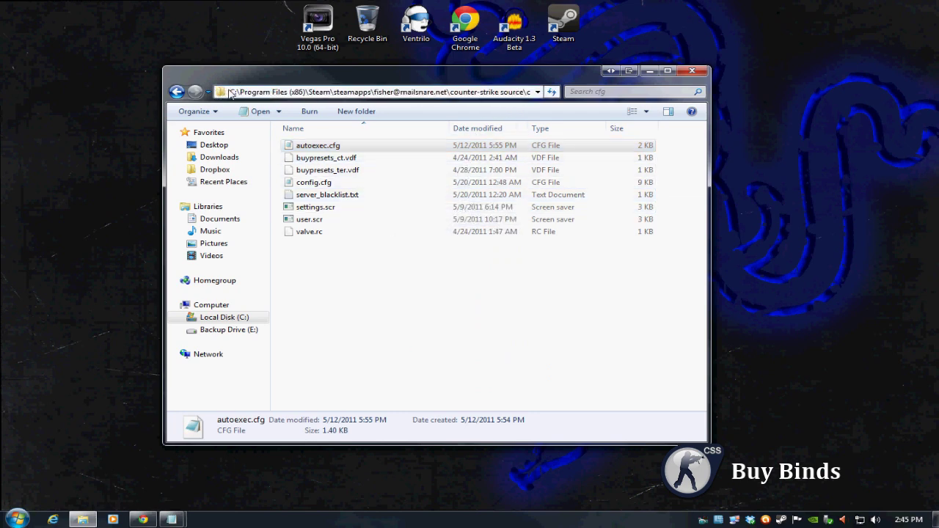
drag(230, 91, 652, 92)
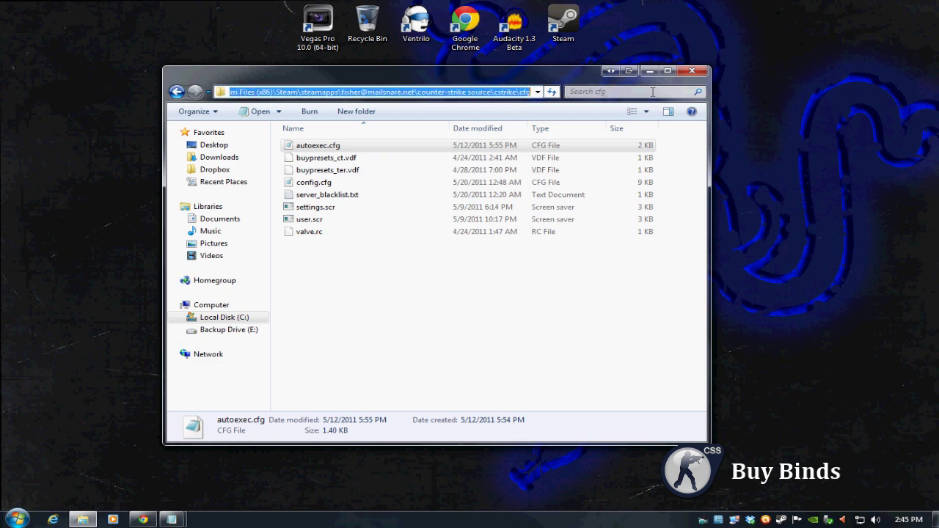
click(398, 90)
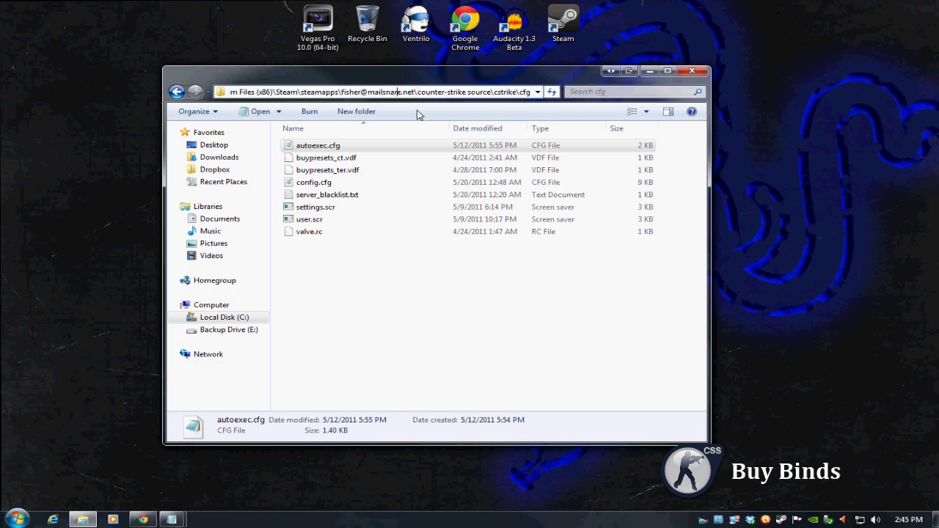
View the existing autoexec.cfg in Notepad, minimize it, and start renaming the file.
double_click(339, 147)
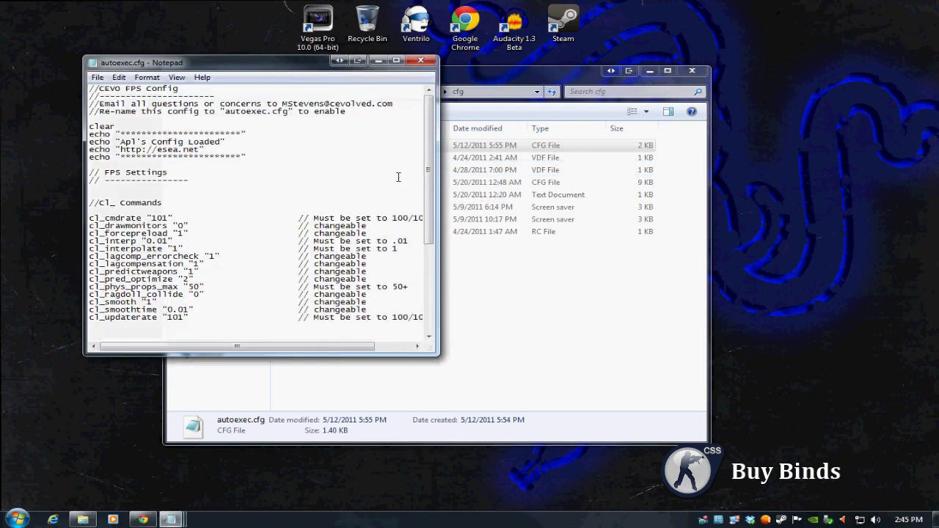
drag(270, 70, 678, 71)
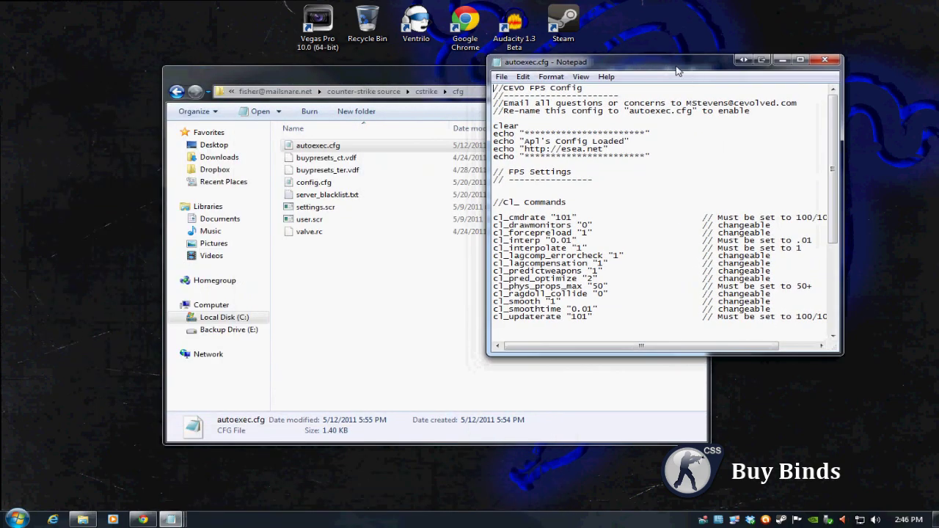
click(782, 59)
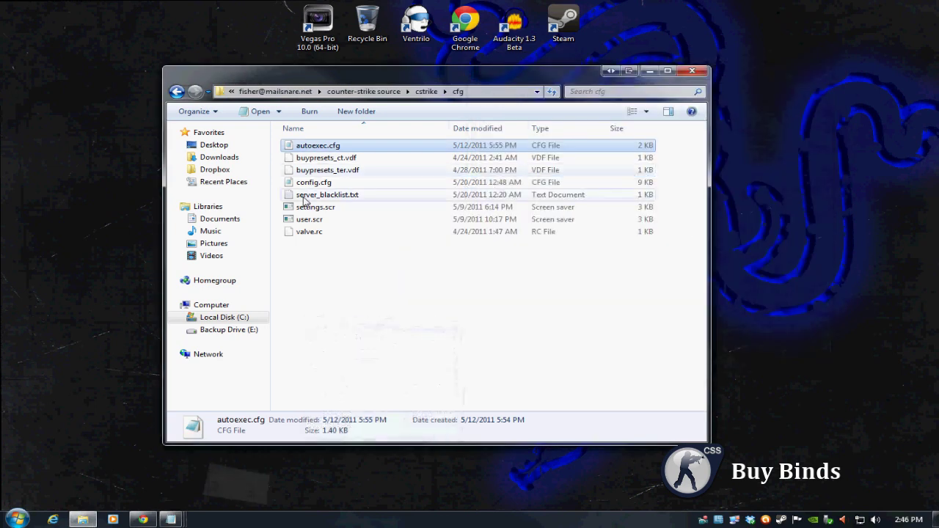
key(F2)
Leave autoexec.cfg's name unchanged, close the Organize menu unused, and reselect autoexec.cfg.
click(347, 146)
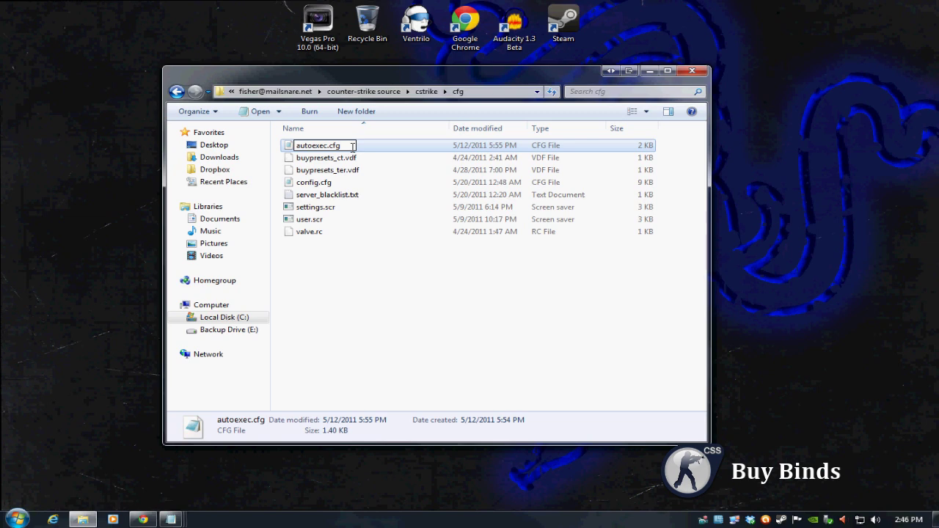
click(350, 169)
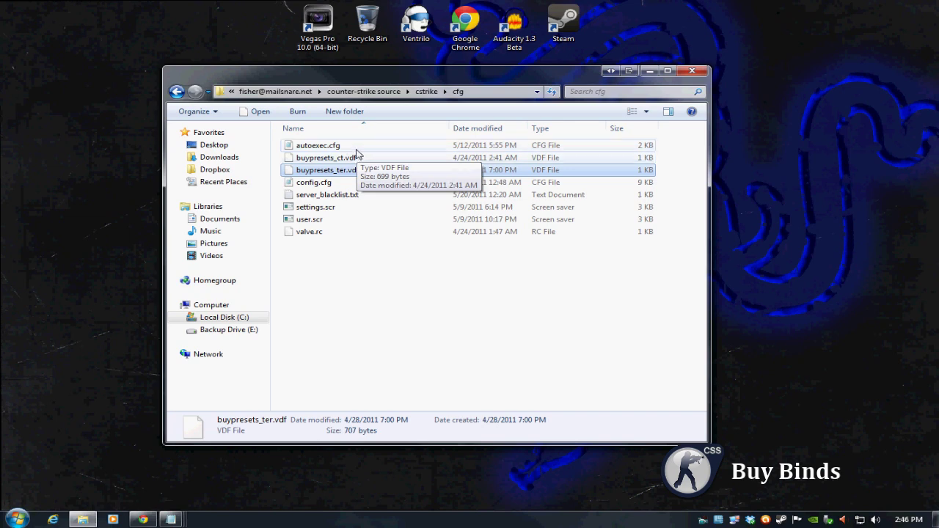
click(194, 111)
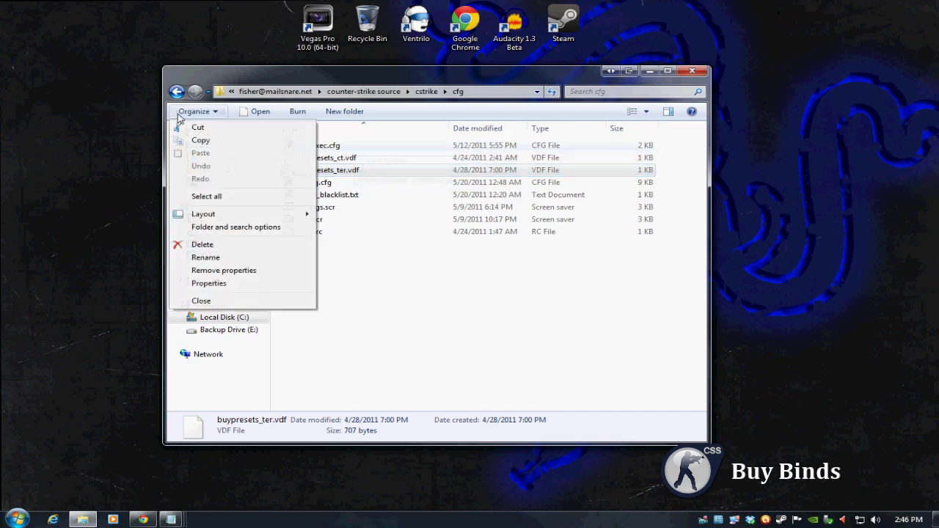
click(433, 169)
click(346, 147)
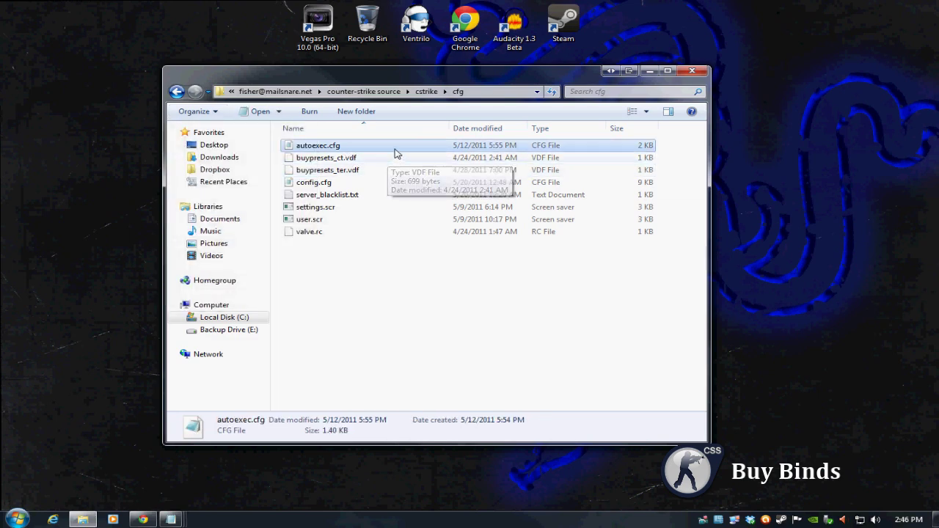
Reopen autoexec.cfg in Notepad, widen the window to review the buy binds, then minimize it.
double_click(397, 147)
drag(426, 134, 428, 103)
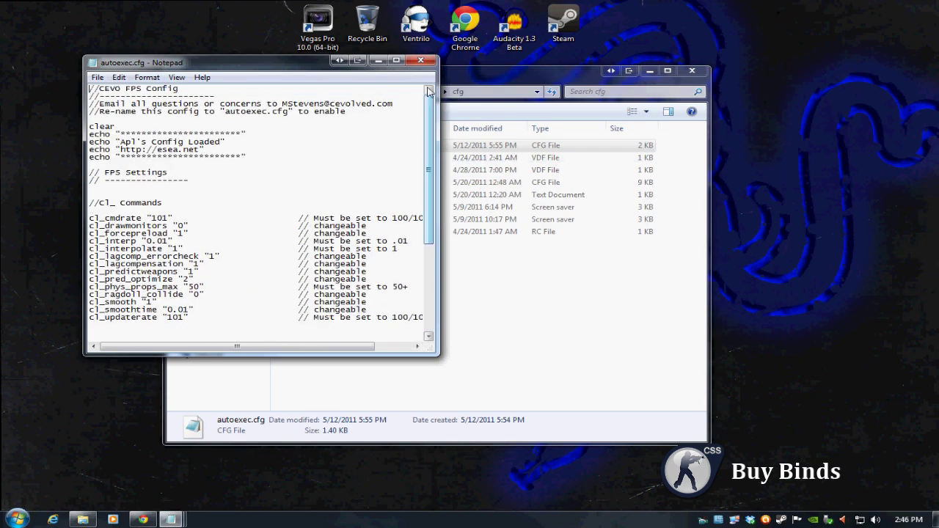
click(421, 60)
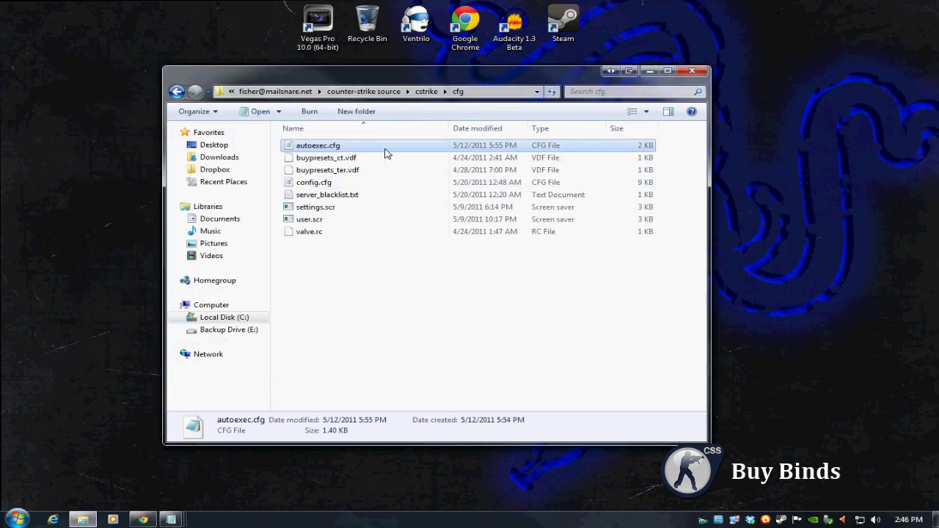
double_click(388, 147)
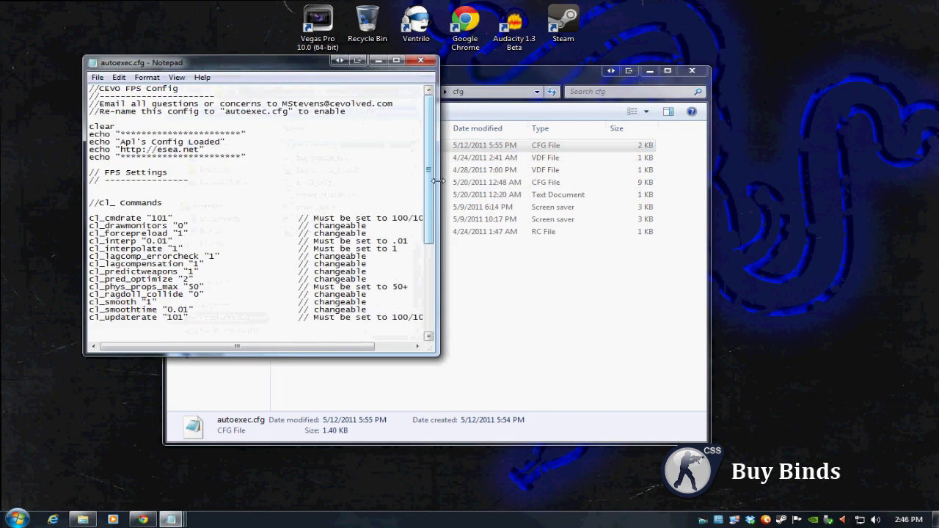
drag(439, 184, 830, 285)
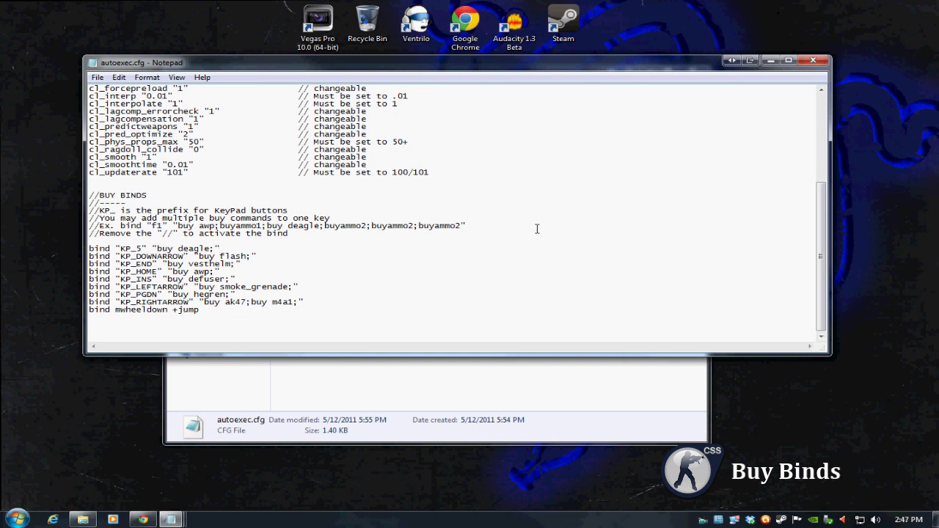
click(771, 60)
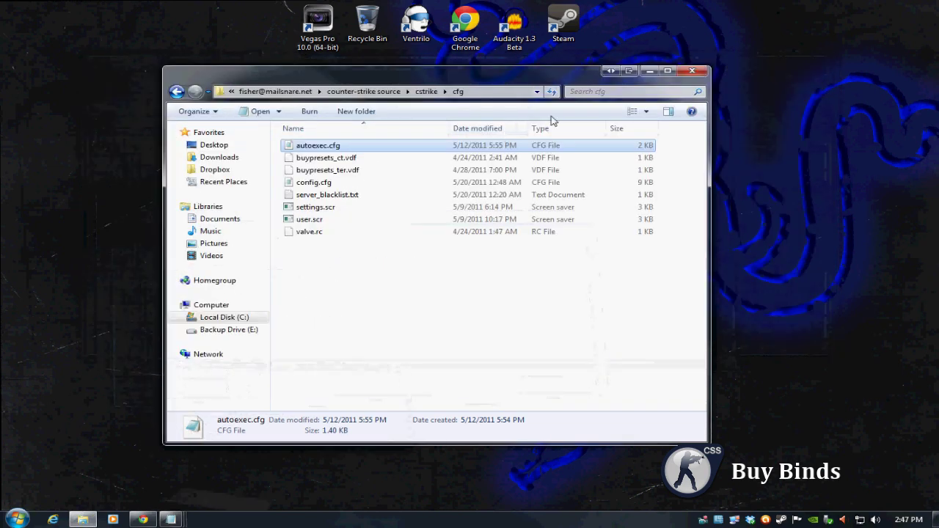
Minimize the cfg folder, select the Buy Bind Creator file, and check the GameBanana page in Chrome.
click(649, 70)
click(458, 225)
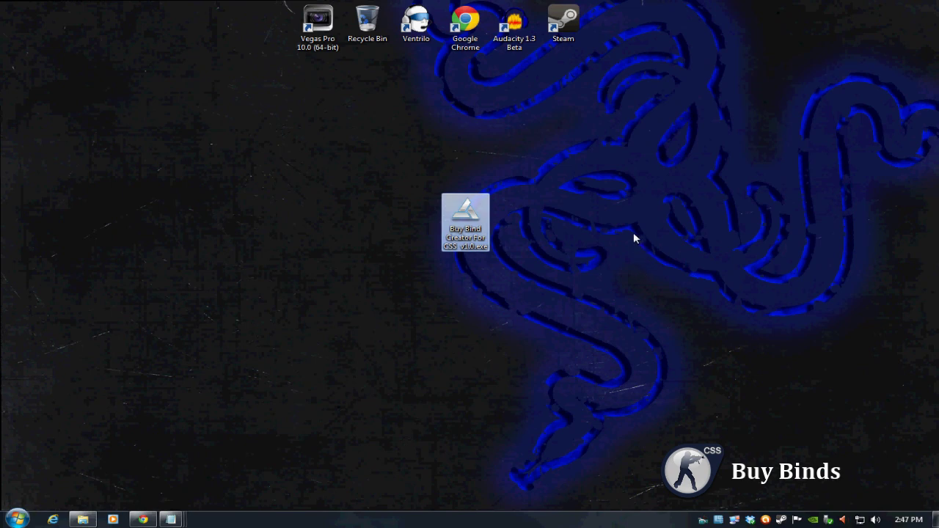
click(143, 519)
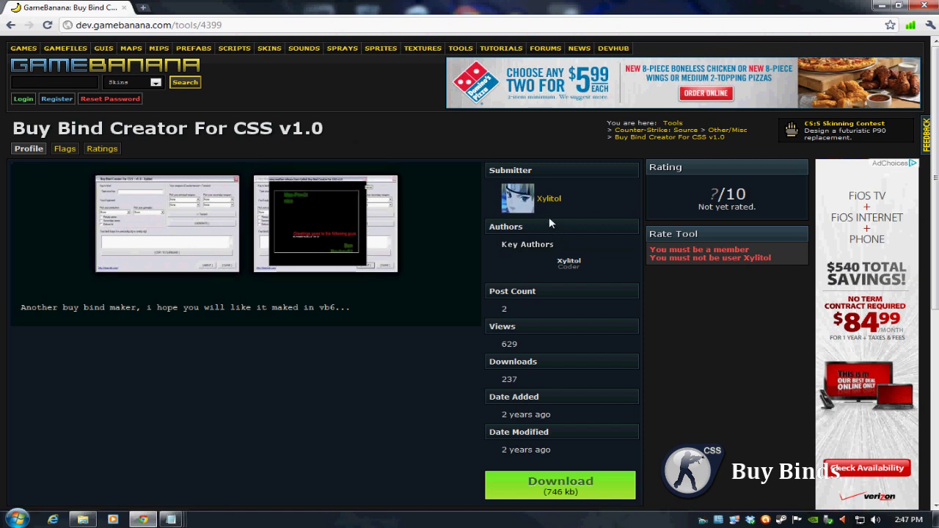
click(883, 5)
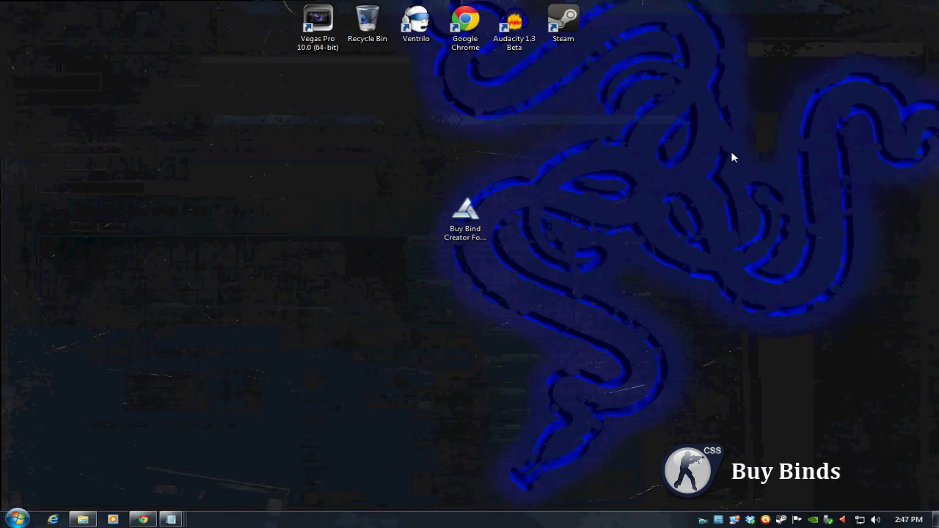
Run Buy Bind Creator past the security warning, reposition its window, and enter 0 as the key.
double_click(466, 224)
click(503, 270)
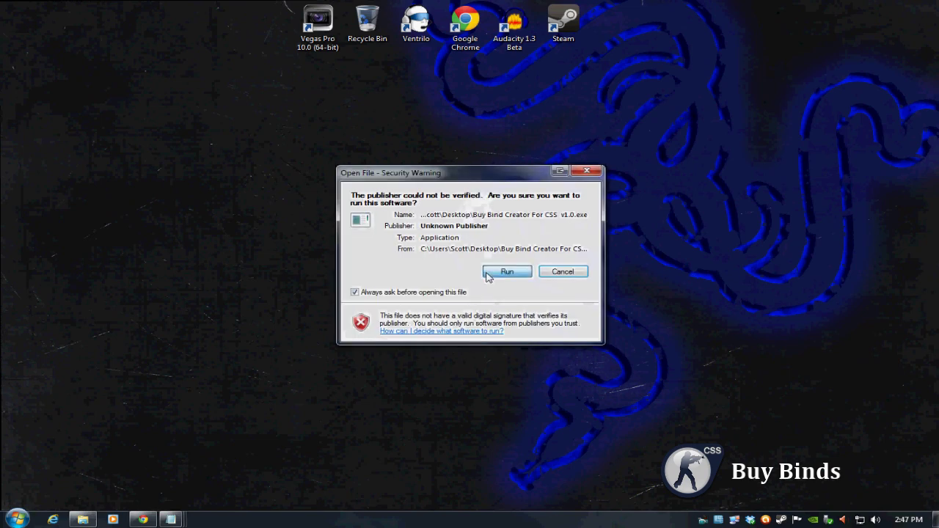
drag(493, 145, 464, 91)
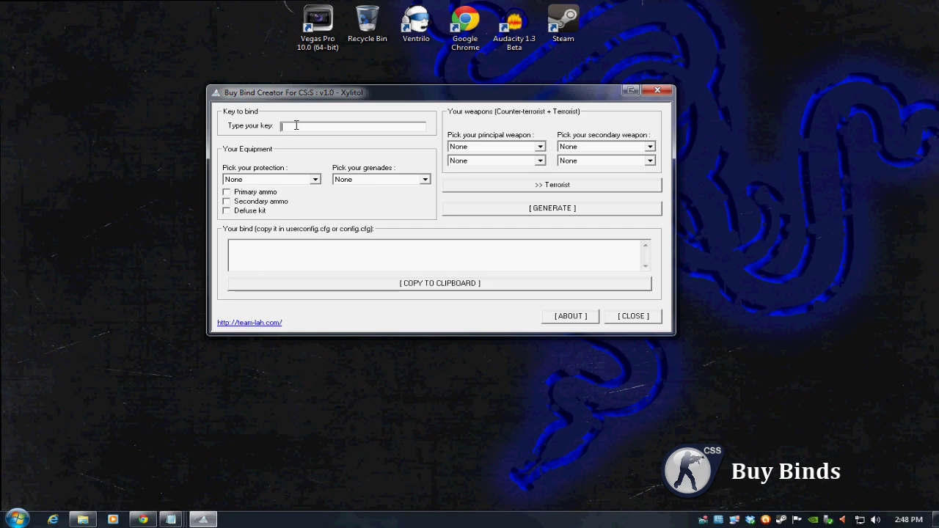
text(0)
Choose kevlar with helmet and HE Grenade, leaving the defuse kit unchecked.
click(288, 183)
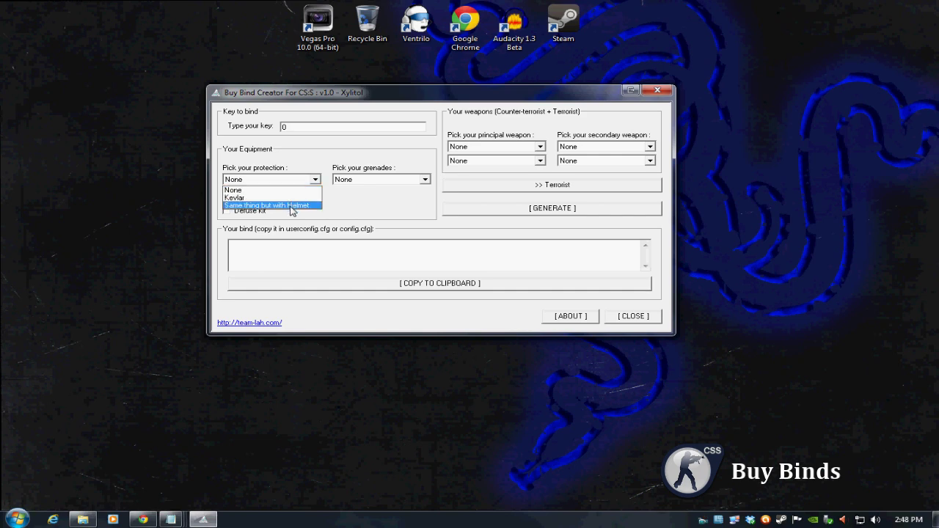
click(290, 205)
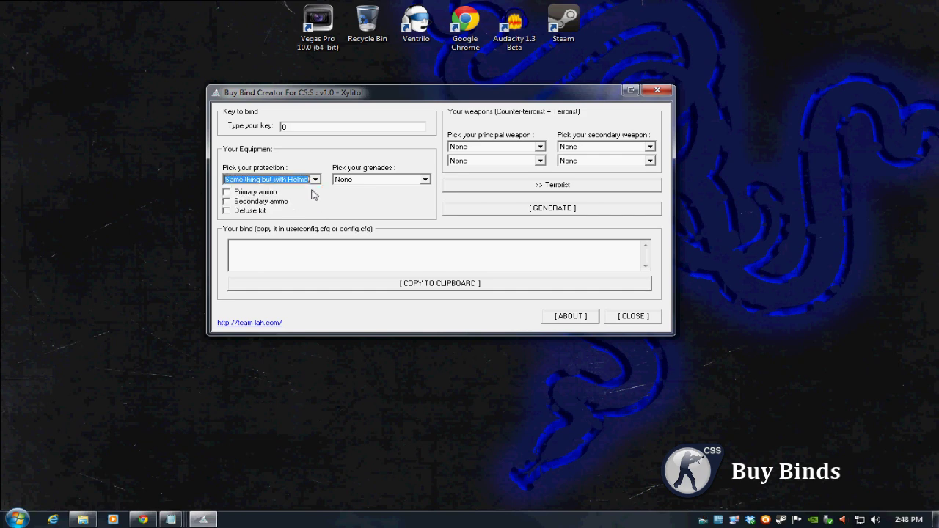
click(381, 179)
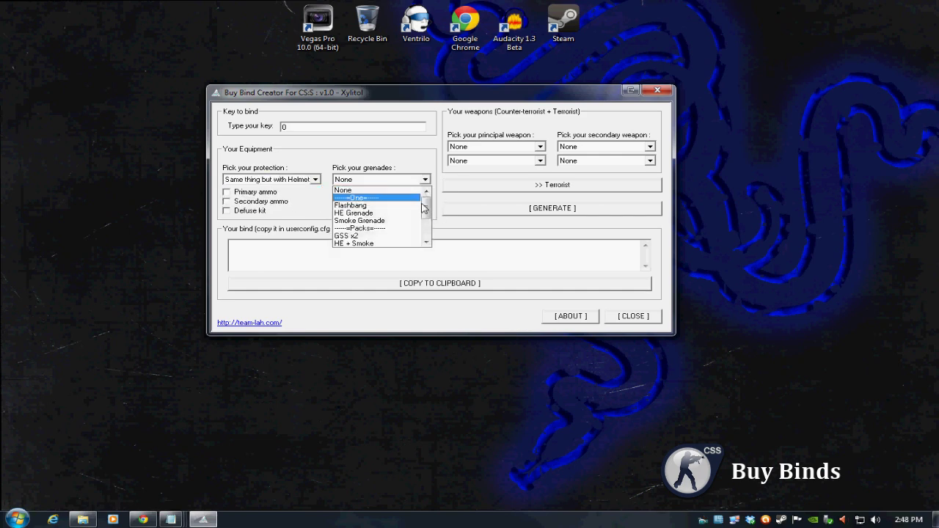
mouse_move(424, 209)
mouse_down()
mouse_move(424, 229)
mouse_move(424, 196)
mouse_up()
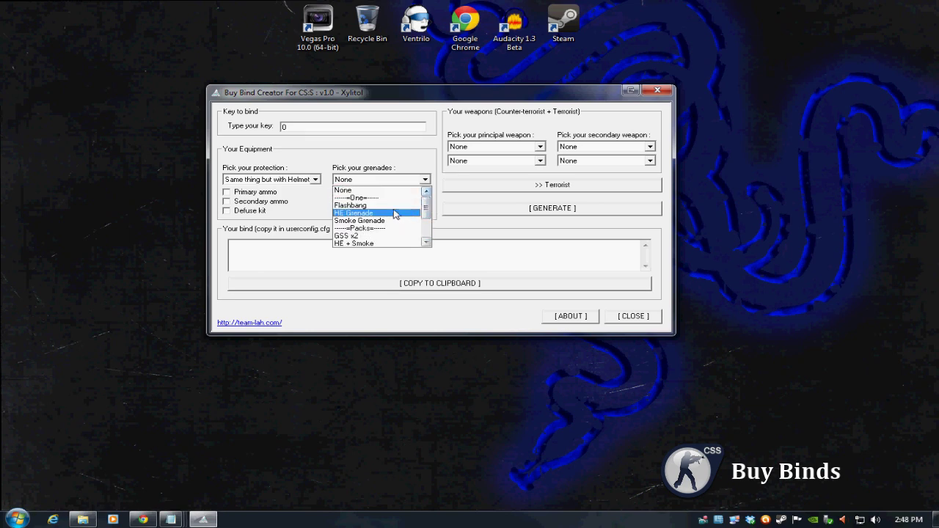
click(396, 213)
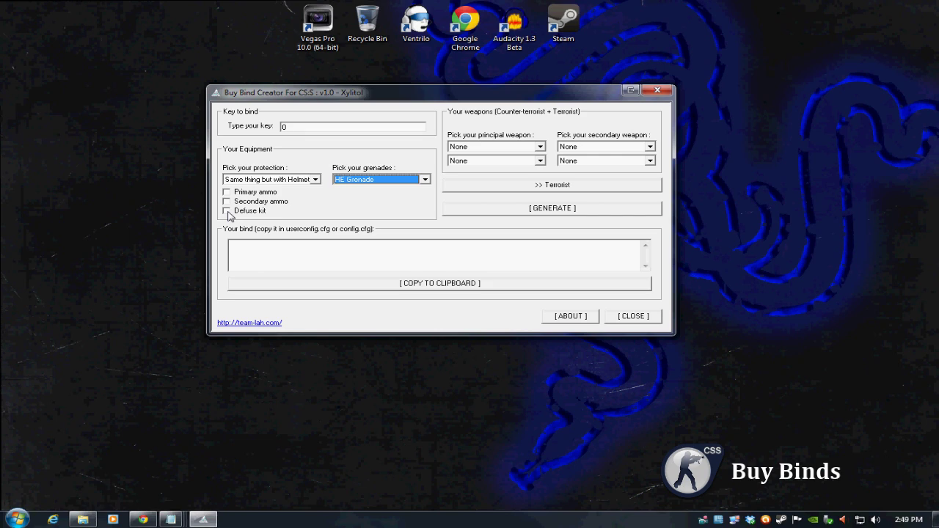
click(228, 211)
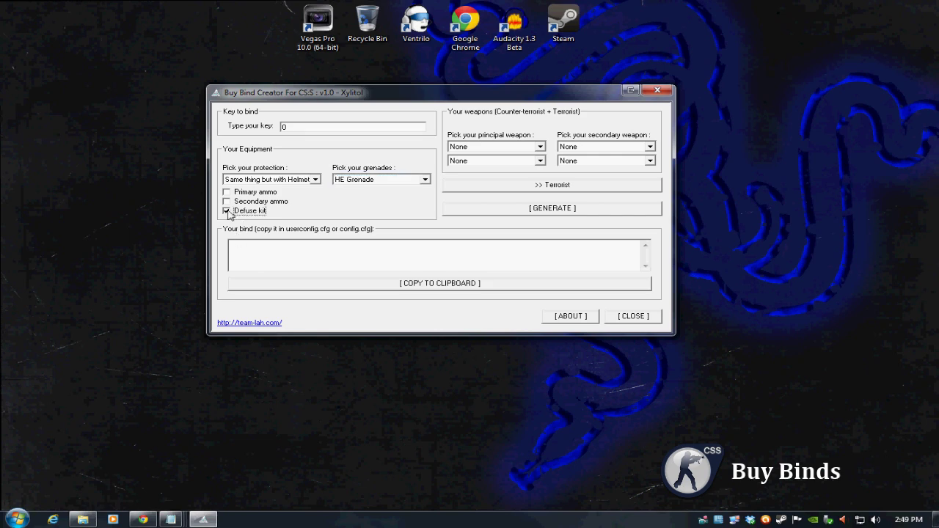
click(227, 212)
Pick CV-47 as principal and Night Hawk .50C as secondary weapon, then generate the bind.
click(540, 146)
drag(540, 180, 541, 193)
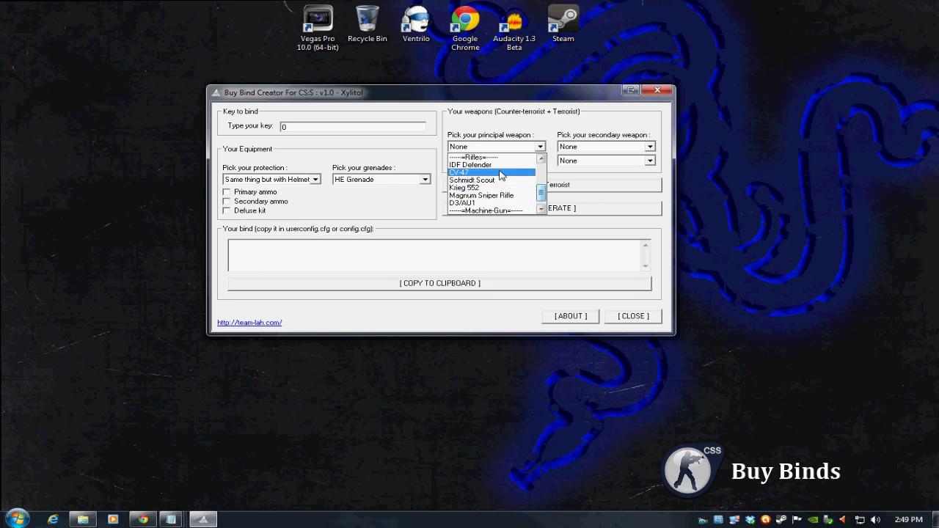
click(506, 173)
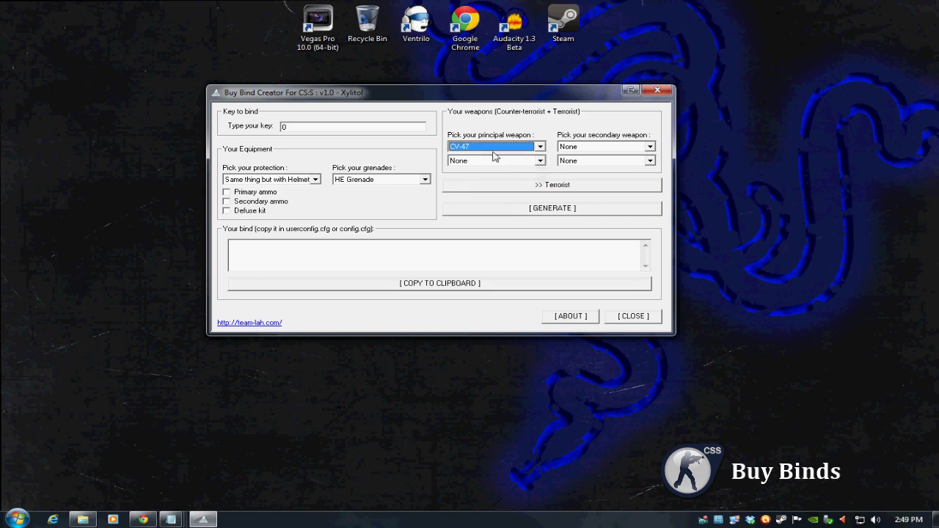
click(623, 148)
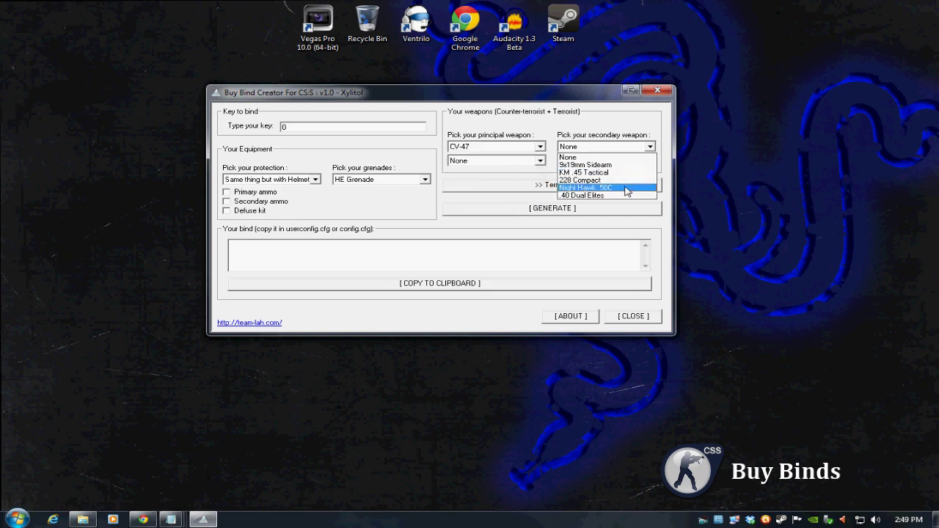
click(627, 187)
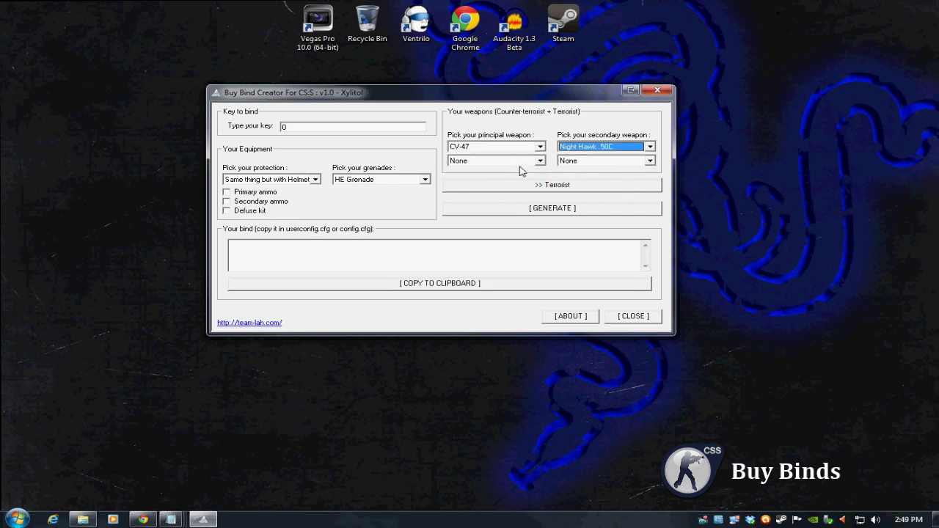
click(557, 210)
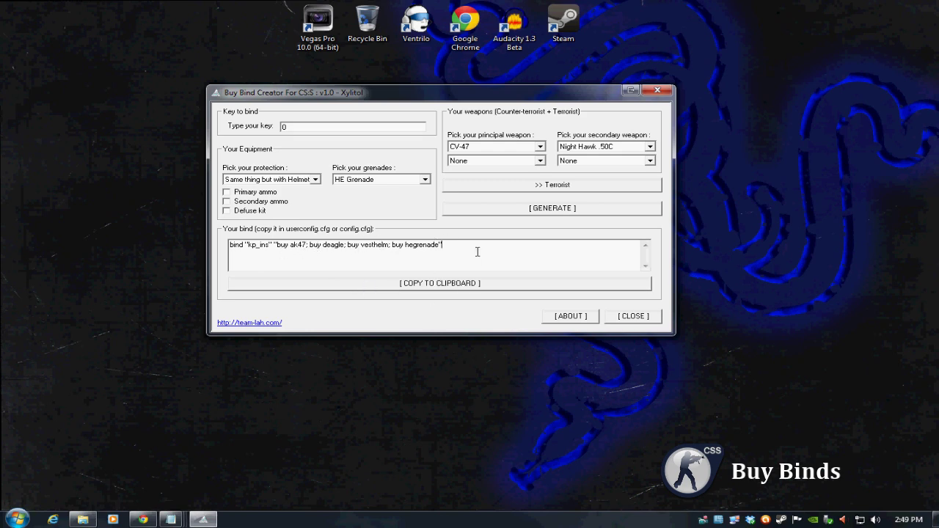
Copy the generated buy bind text to the clipboard.
drag(476, 251, 122, 244)
right_click(245, 244)
click(297, 282)
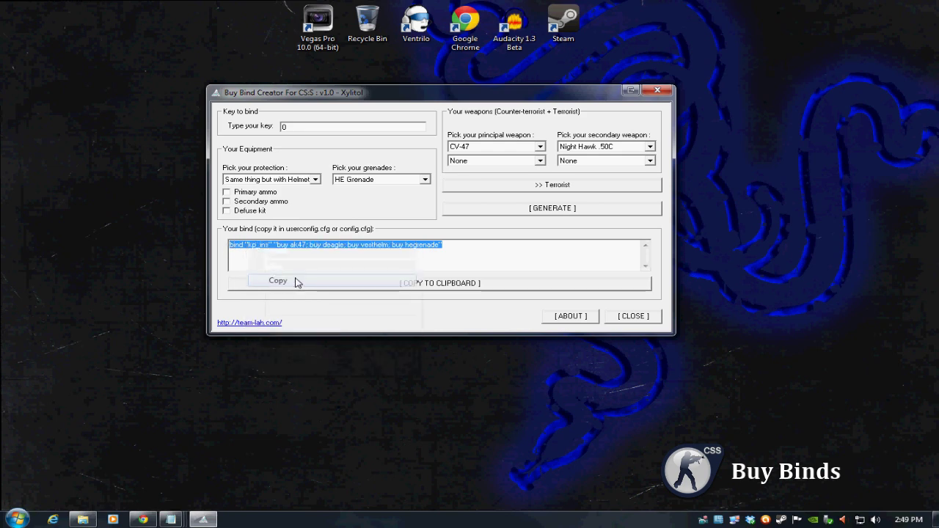
click(171, 520)
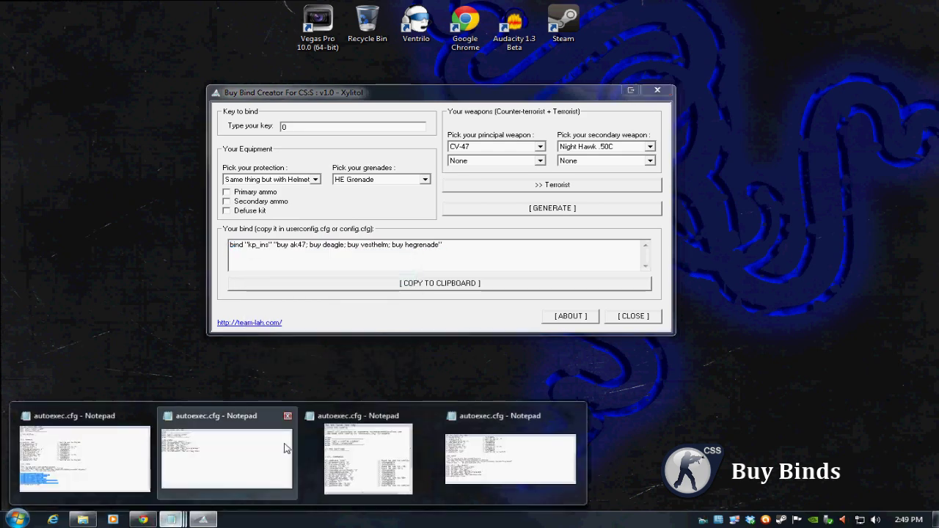
In autoexec.cfg, replace the KP_INS defuser line with the pasted kp_ins bind and close Notepad.
mouse_move(402, 453)
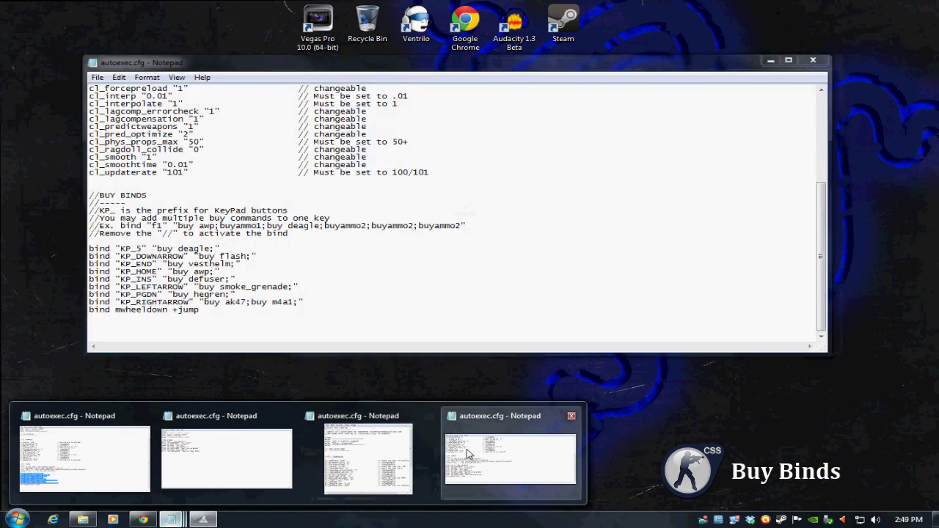
click(510, 458)
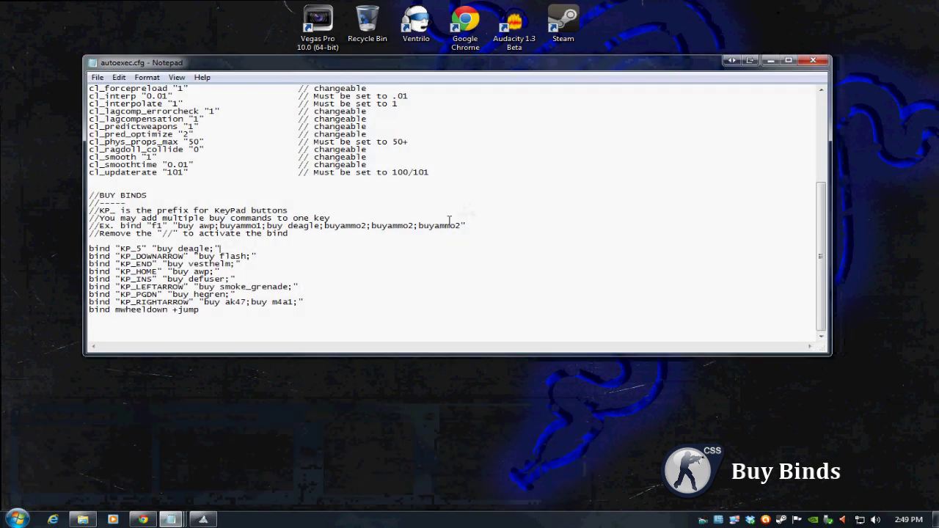
click(311, 302)
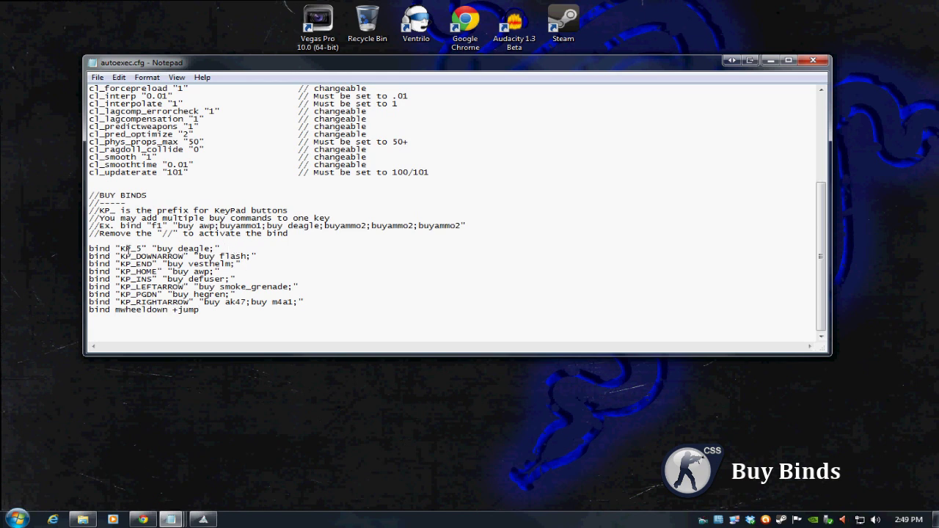
drag(225, 250, 130, 242)
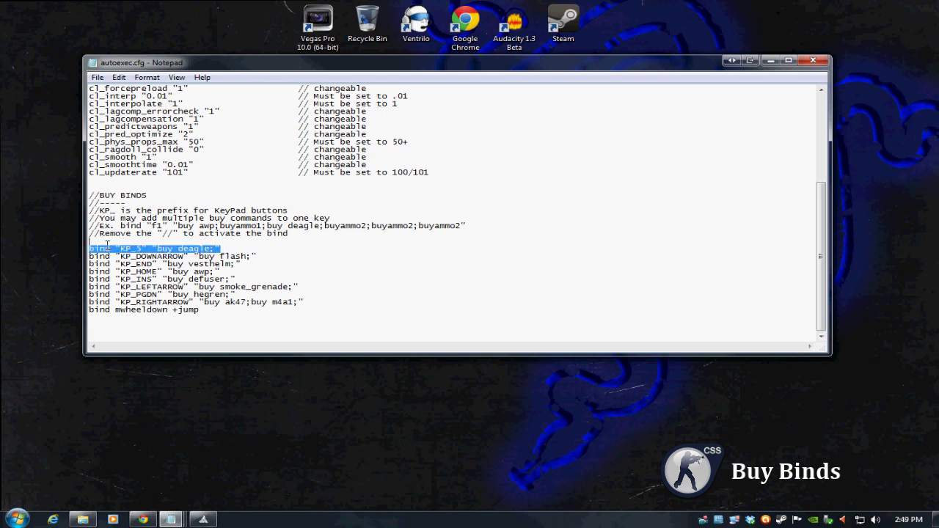
click(334, 249)
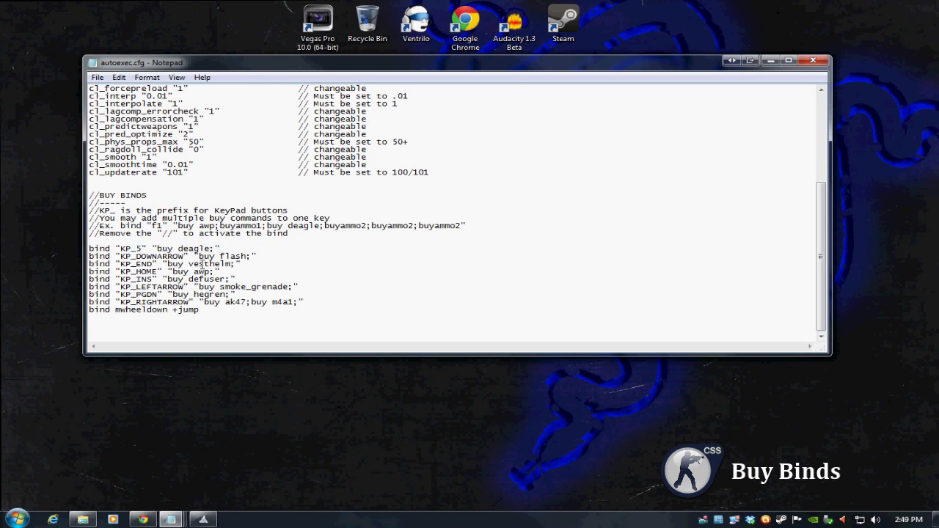
key(Down)
key(Down)
key(Down)
key(Down)
key(End)
drag(243, 278, 78, 281)
key(Delete)
key(ctrl+v)
click(490, 290)
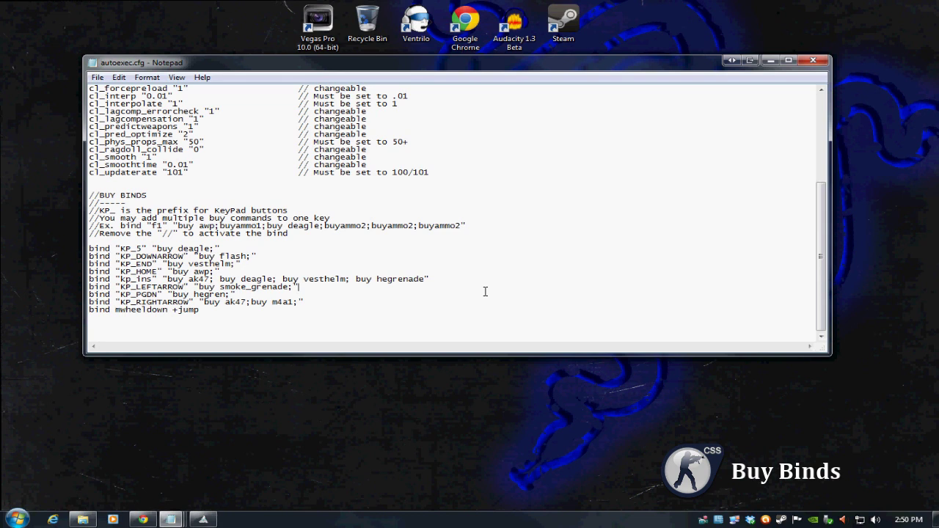
click(813, 60)
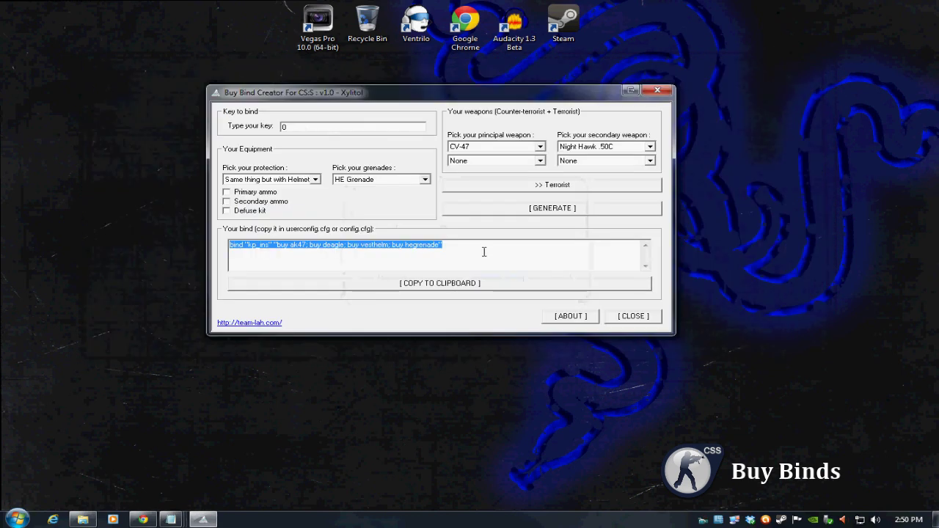
Move the Buy Bind Creator window slightly left and down.
drag(472, 98, 453, 112)
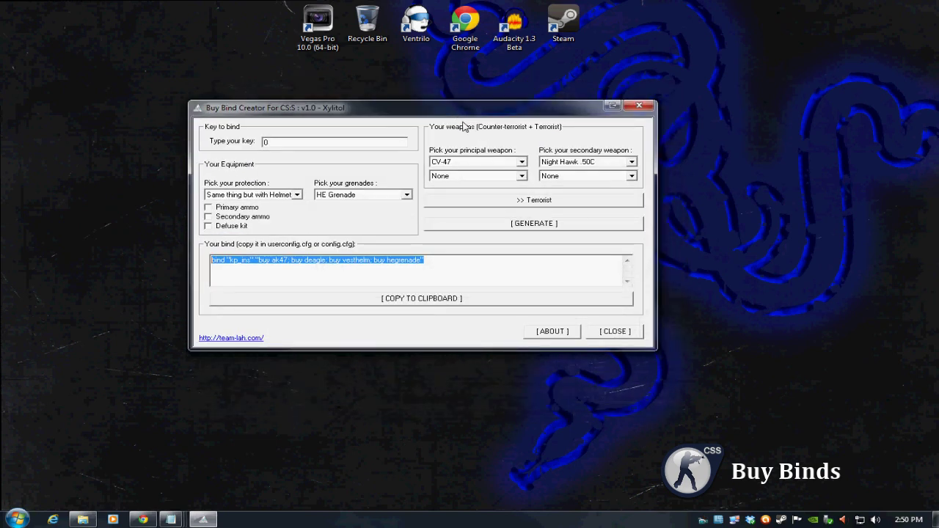